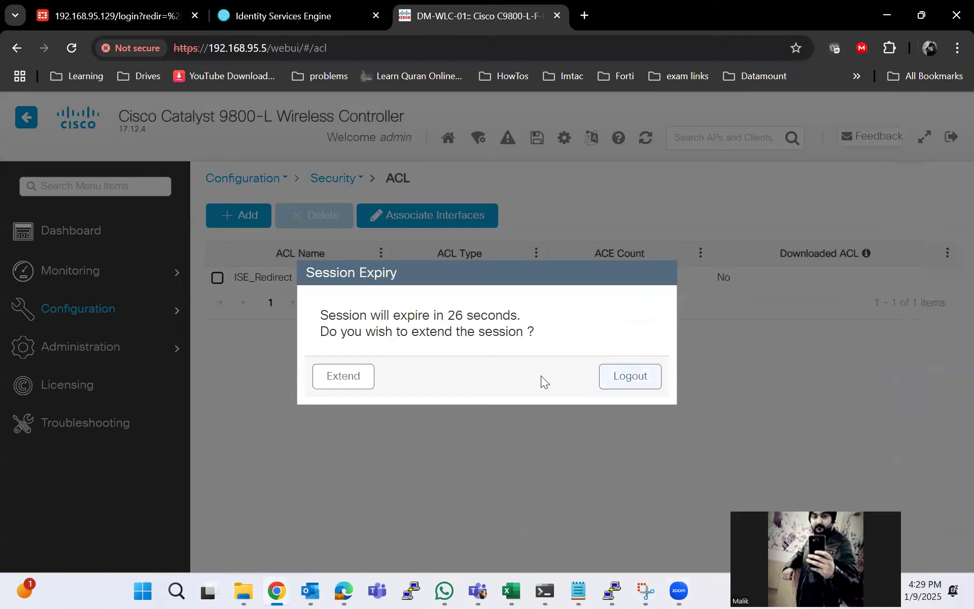
Extend the expiring controller session and open the list of configured WLANs.
left_click(330, 376)
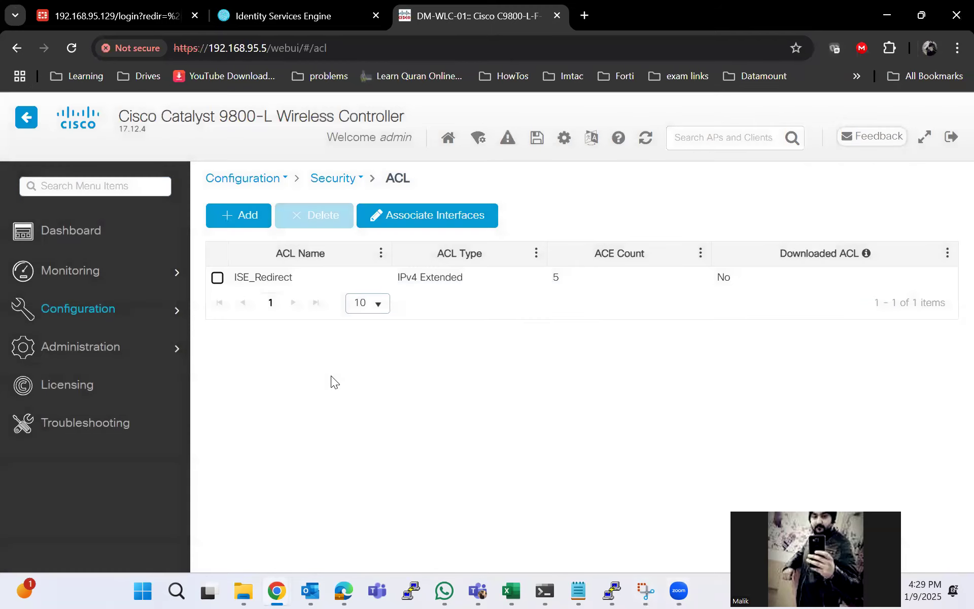
mouse_move(87, 277)
mouse_move(81, 309)
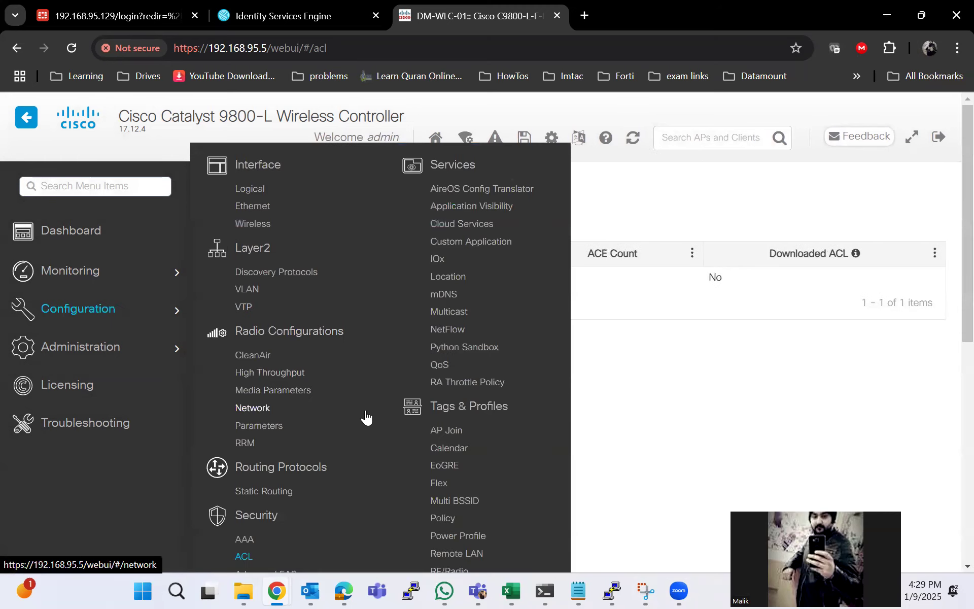
scroll(468, 420, "down", 3)
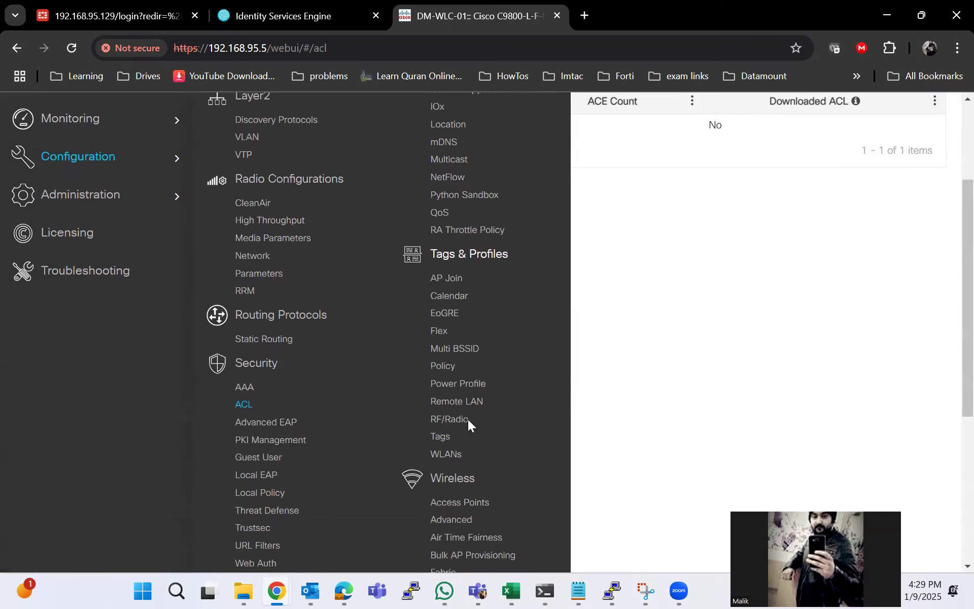
left_click(447, 454)
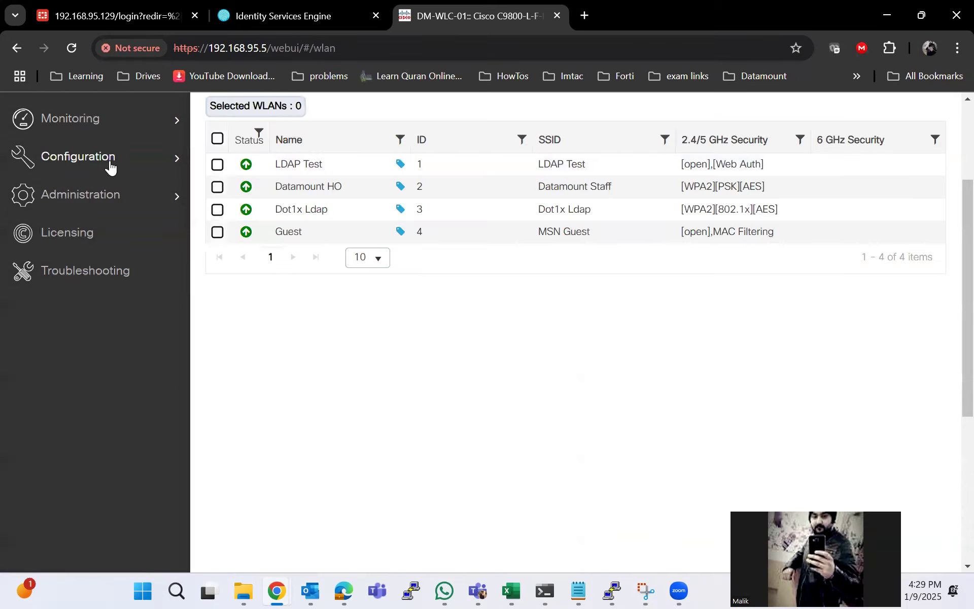
mouse_move(109, 165)
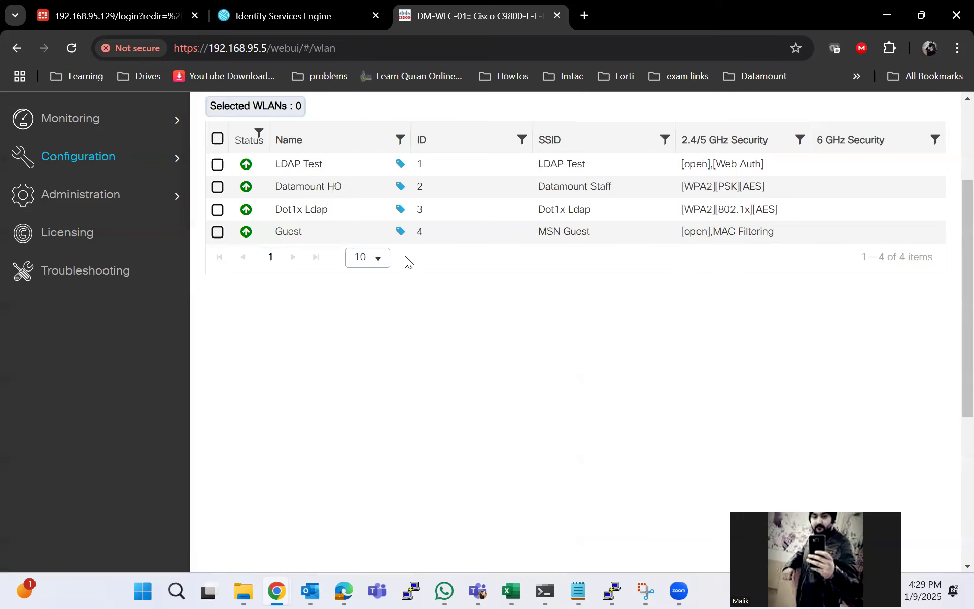
Open the Guest WLAN for editing and review its SSID and WLAN ID in the general settings.
left_click(290, 235)
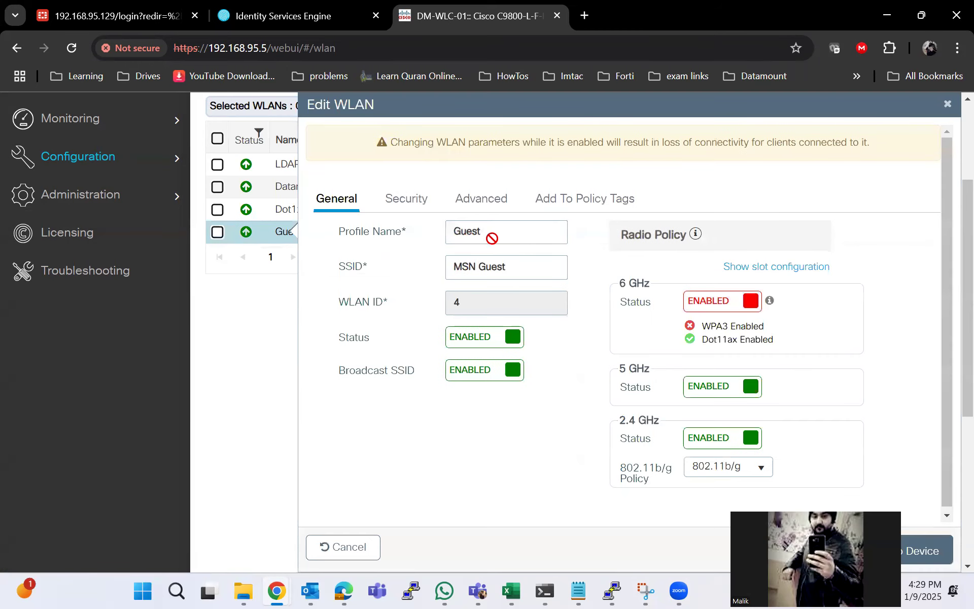
triple_click(479, 271)
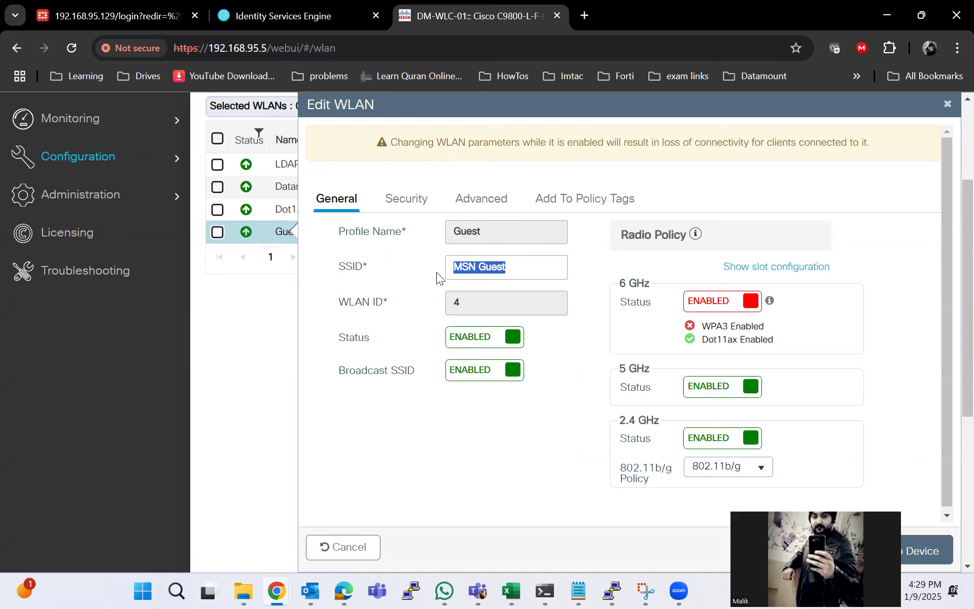
left_click_drag(468, 305, 447, 303)
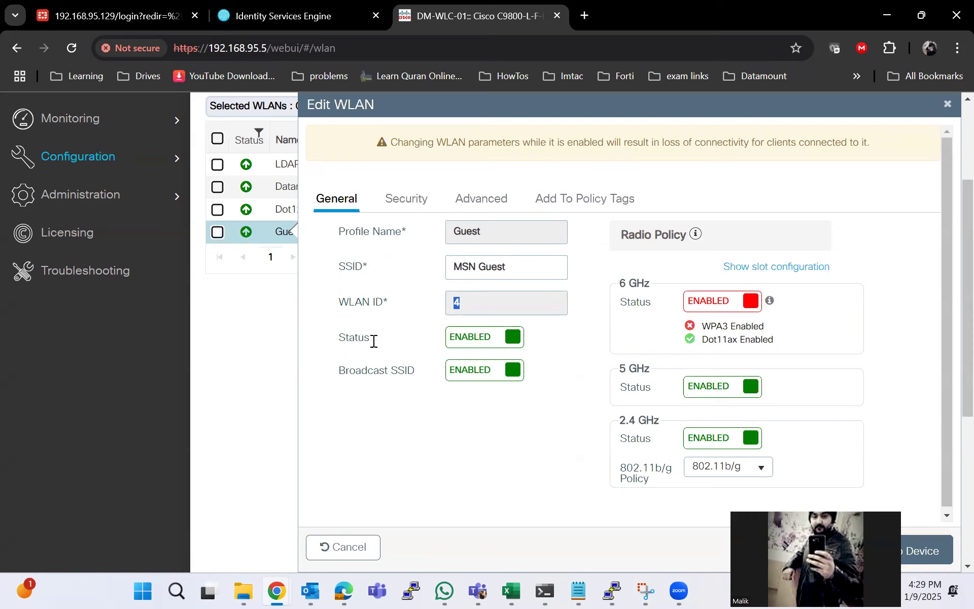
Check the Guest WLAN's Layer 2 security for MAC filtering and its authorization list, leaving the WLAN unchanged.
left_click(403, 200)
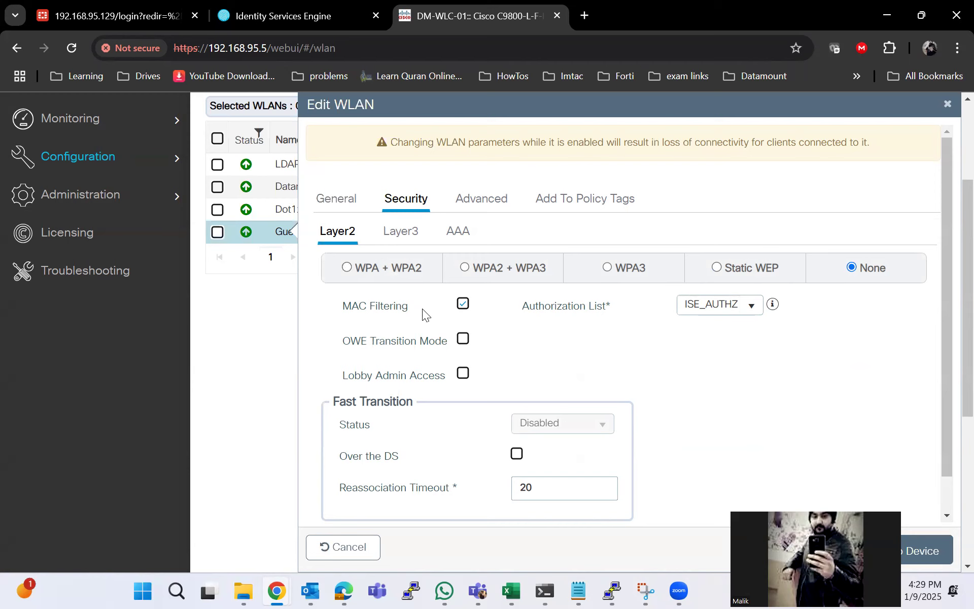
left_click_drag(409, 306, 340, 310)
left_click_drag(523, 307, 609, 307)
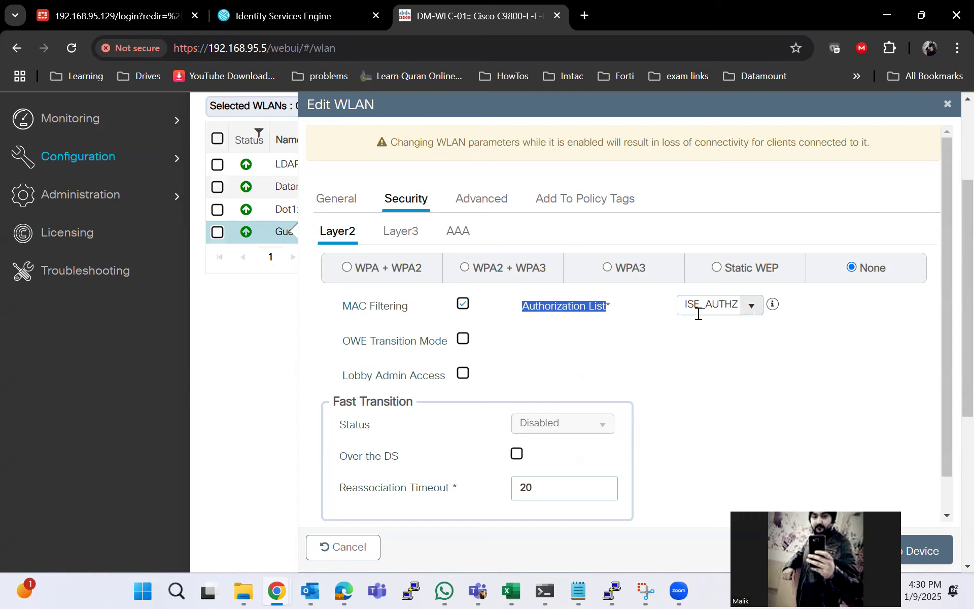
left_click(945, 106)
Open the Wireless_Guest policy profile and review its general settings, including its status.
mouse_move(127, 159)
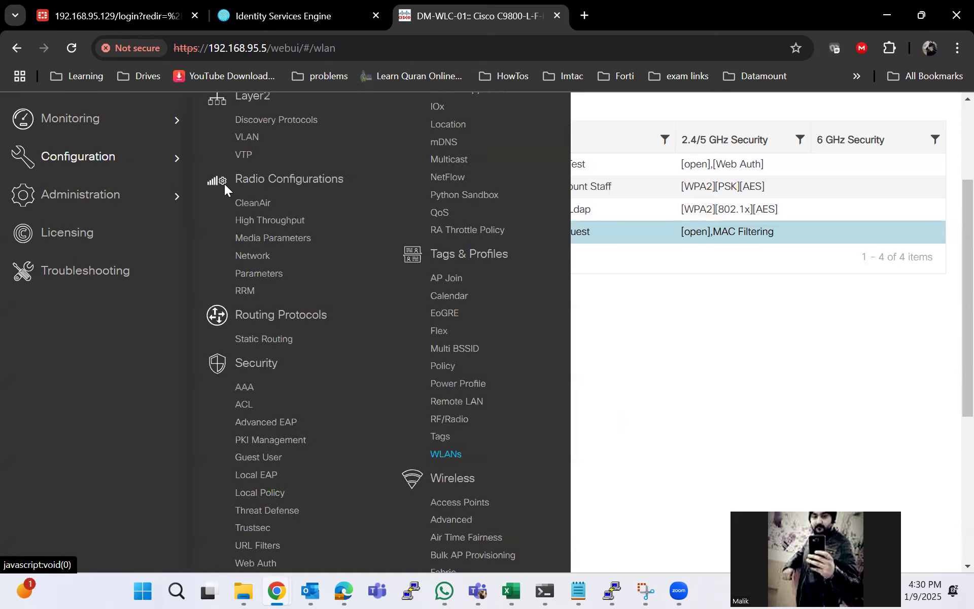
left_click(442, 366)
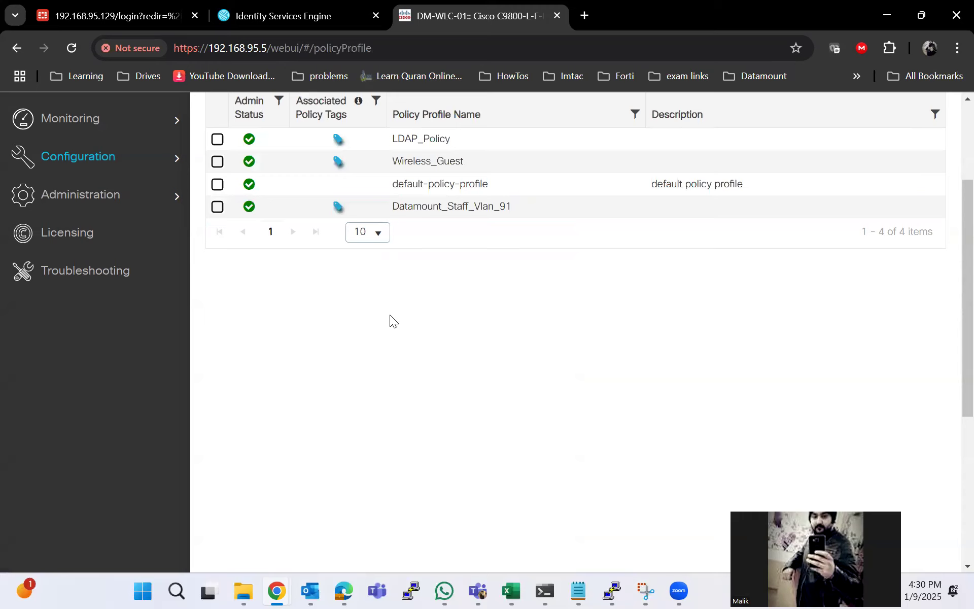
left_click(394, 161)
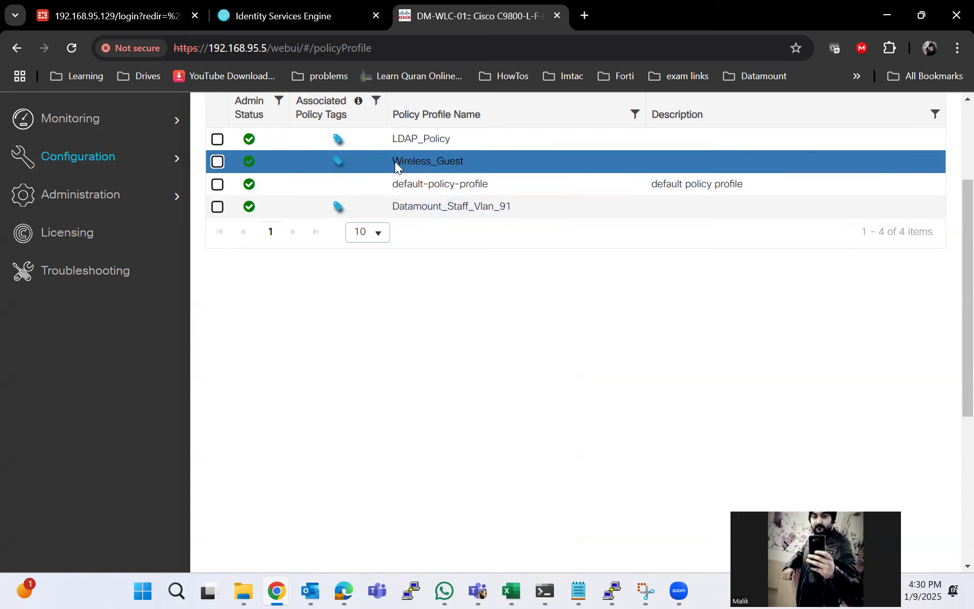
scroll(413, 314, "down", 1)
scroll(413, 314, "up", 1)
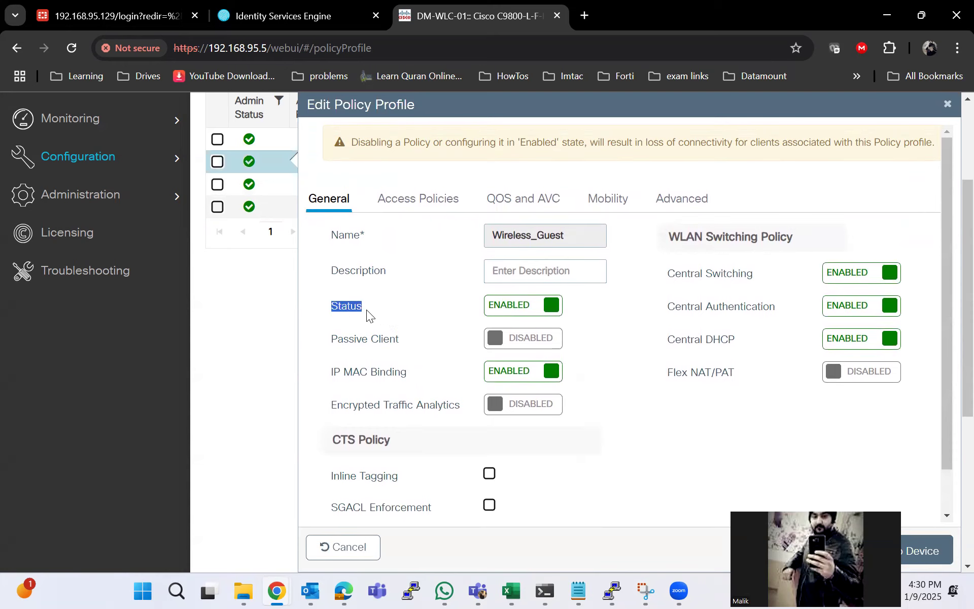
Check which VLAN is assigned in the Wireless_Guest profile's access policies.
left_click(433, 203)
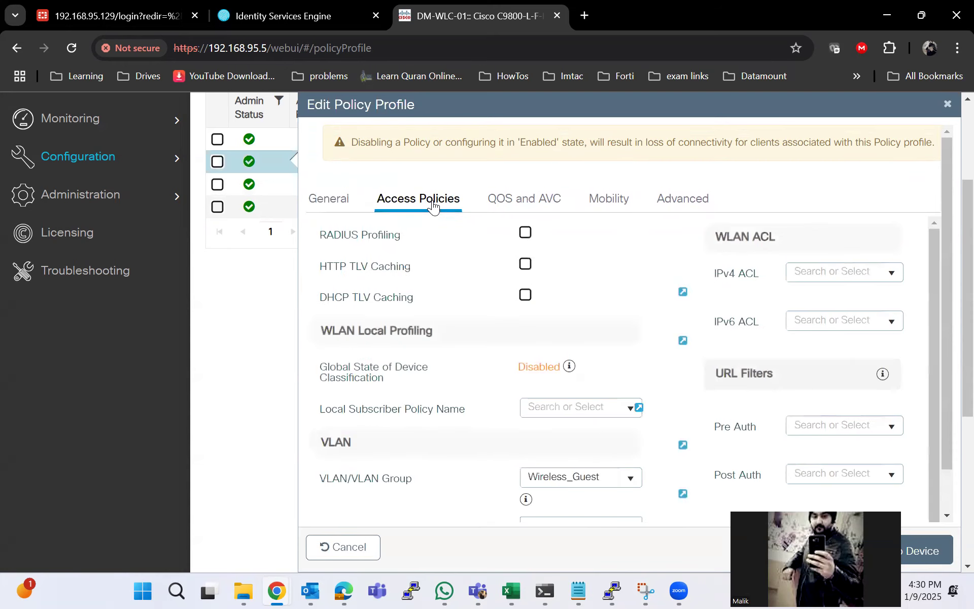
scroll(438, 310, "down", 1)
left_click_drag(410, 430, 616, 435)
left_click(613, 443)
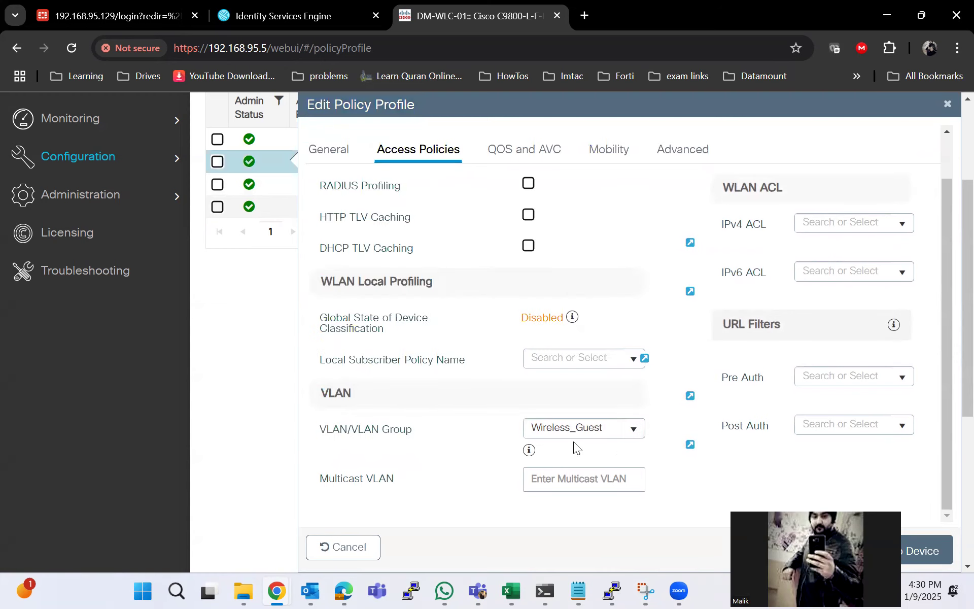
scroll(432, 330, "up", 1)
Review the Wireless_Guest profile's advanced AAA override, NAC state and accounting list settings, and close the profile.
left_click(677, 200)
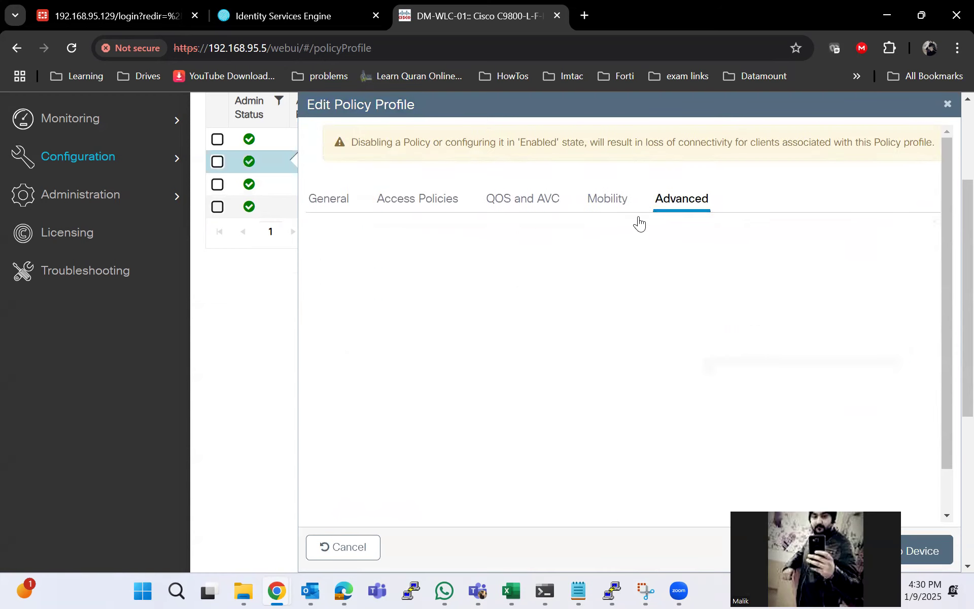
scroll(498, 329, "down", 1)
scroll(498, 330, "down", 7)
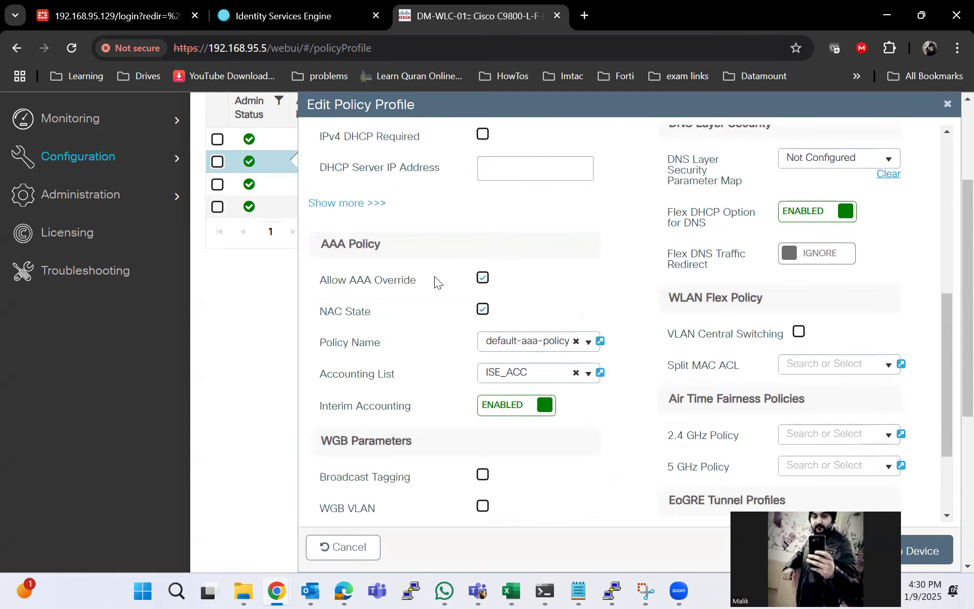
left_click_drag(436, 281, 320, 281)
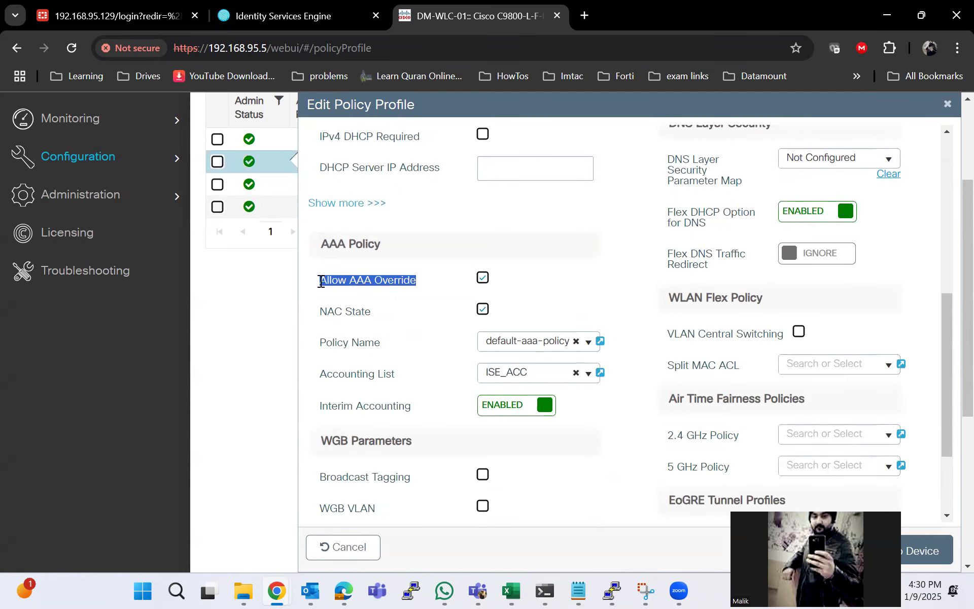
left_click_drag(377, 313, 320, 312)
left_click_drag(396, 375, 325, 372)
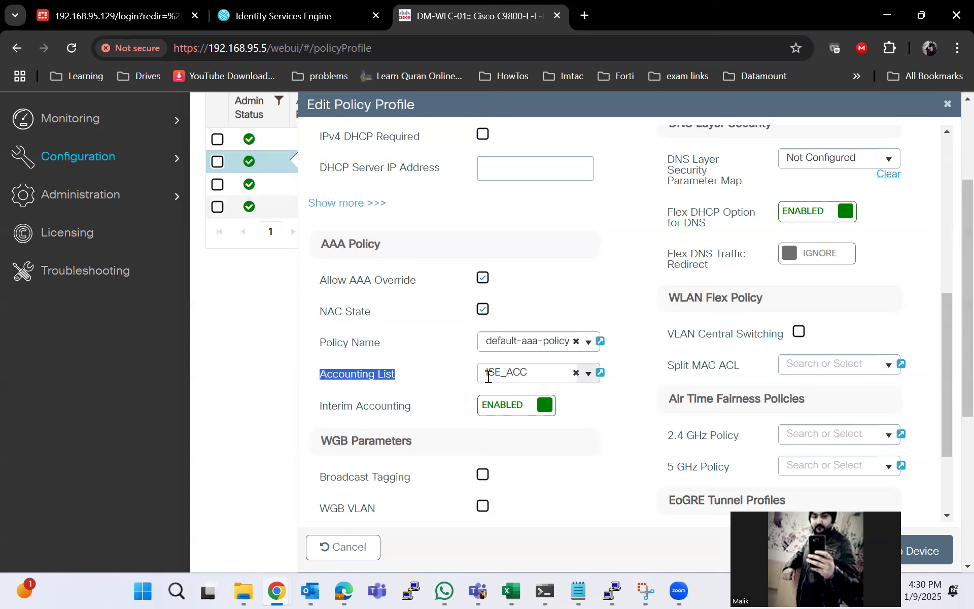
left_click(944, 105)
Inspect the ISE_NAC RADIUS server's ports and CoA support in the AAA security settings, and close it.
mouse_move(120, 166)
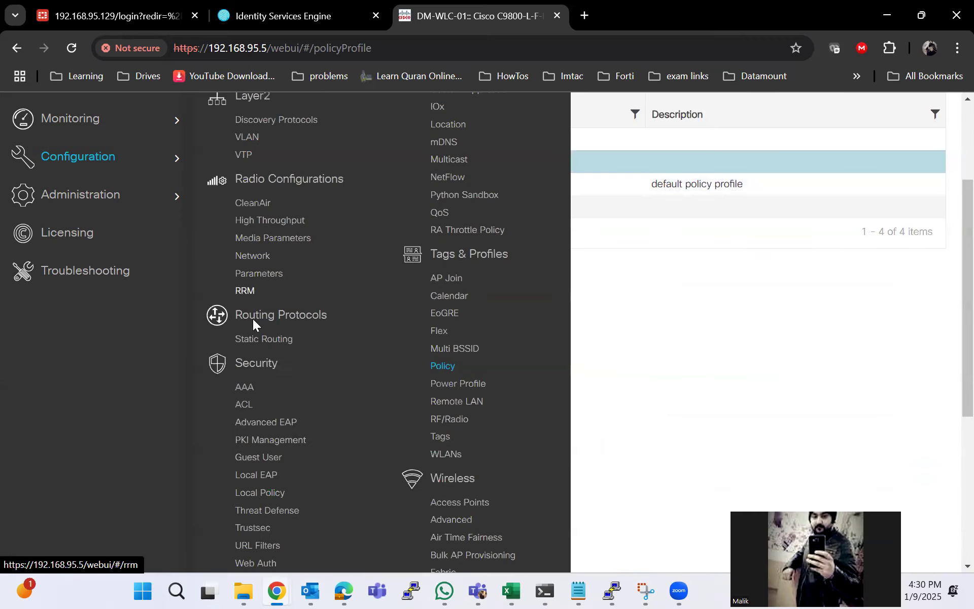
left_click(245, 387)
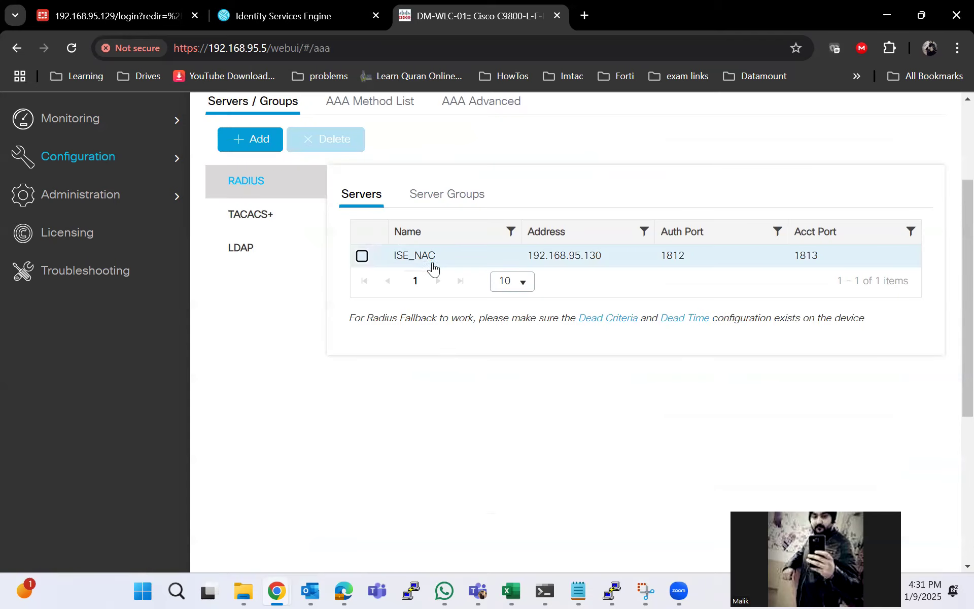
left_click(465, 261)
scroll(532, 303, "down", 8)
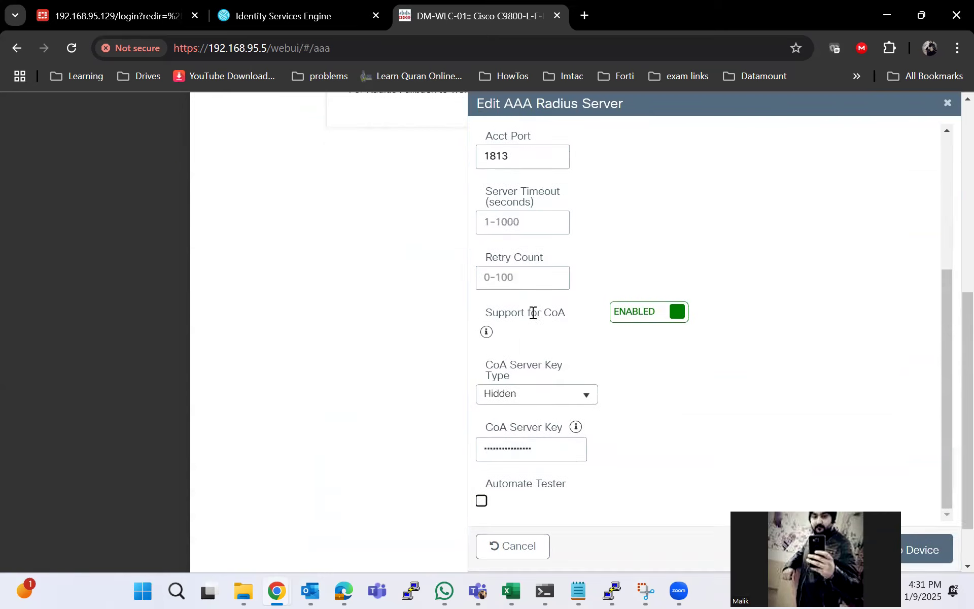
scroll(532, 313, "up", 2)
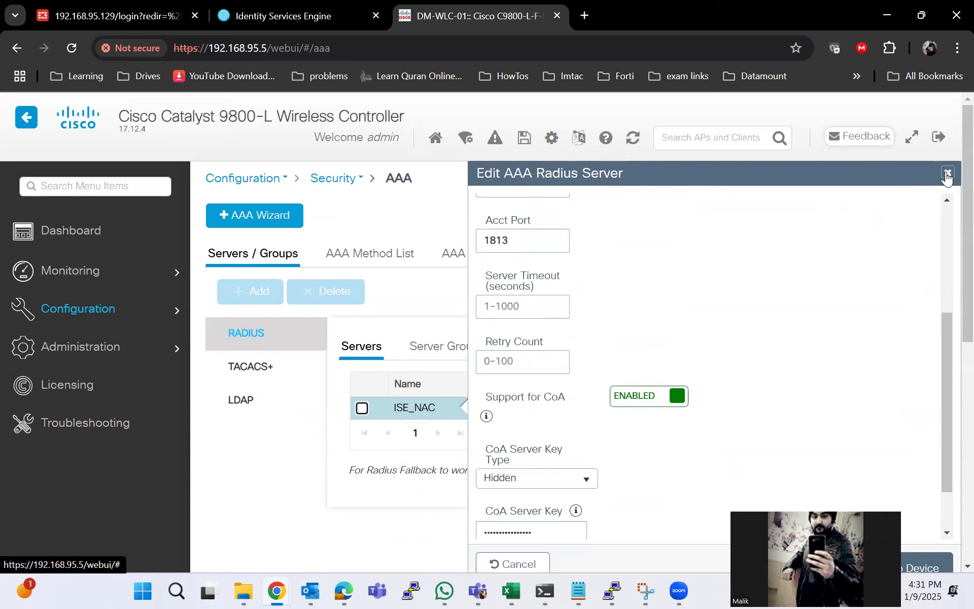
left_click(946, 175)
Review the AAA method lists for authentication, including ISE_Auth's assigned server group, authorization and accounting.
left_click(369, 255)
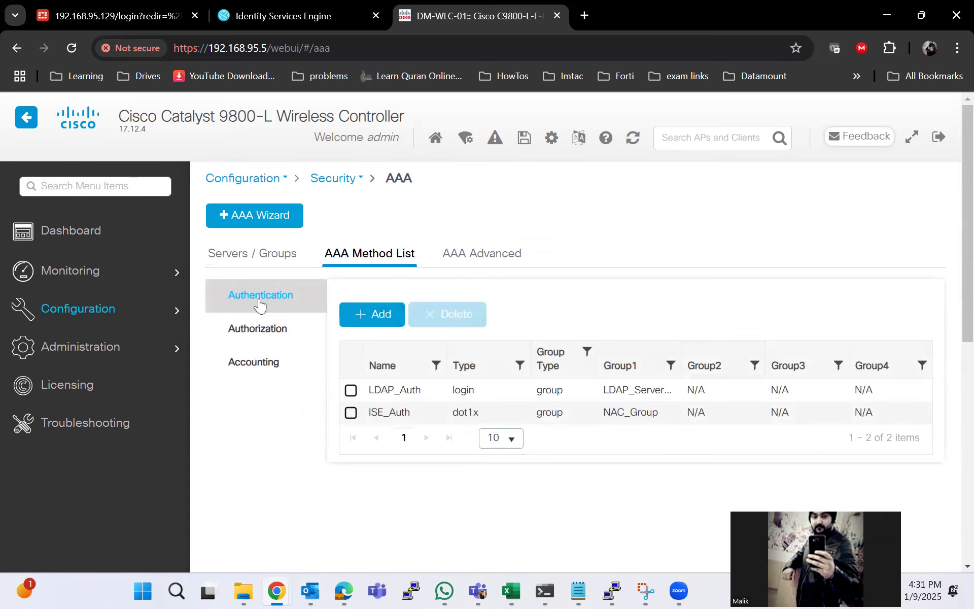
left_click(405, 412)
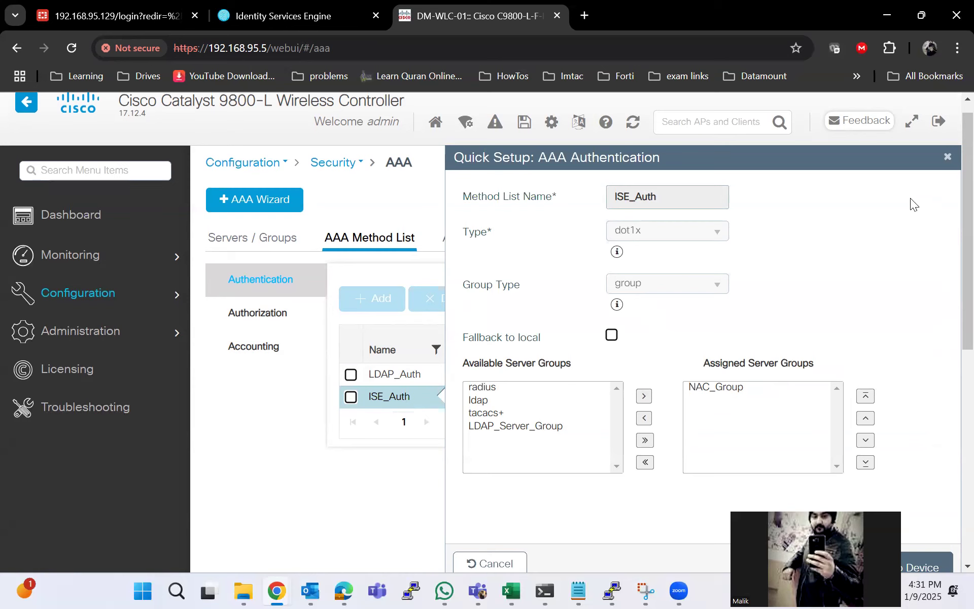
left_click(947, 157)
left_click(229, 312)
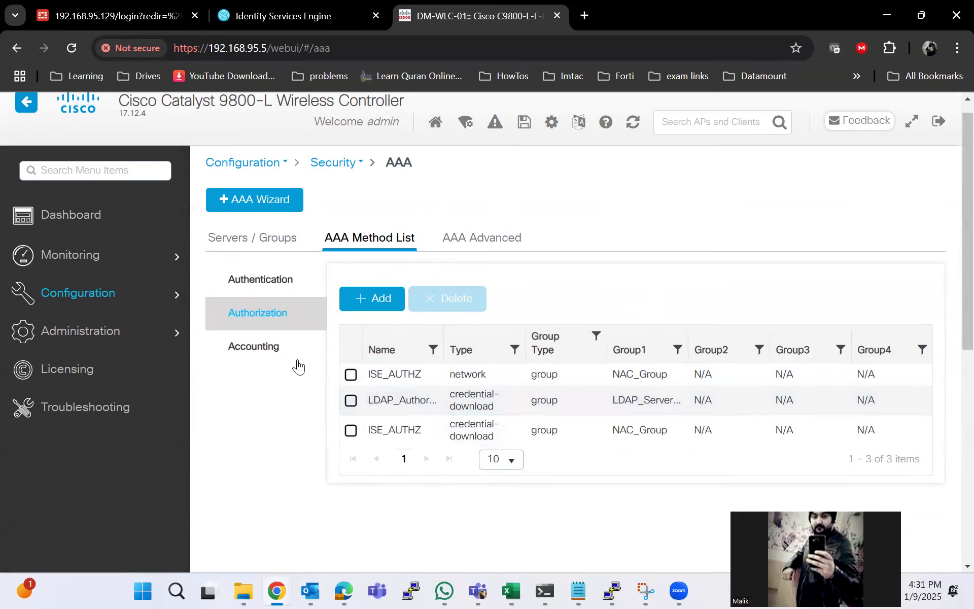
left_click(272, 350)
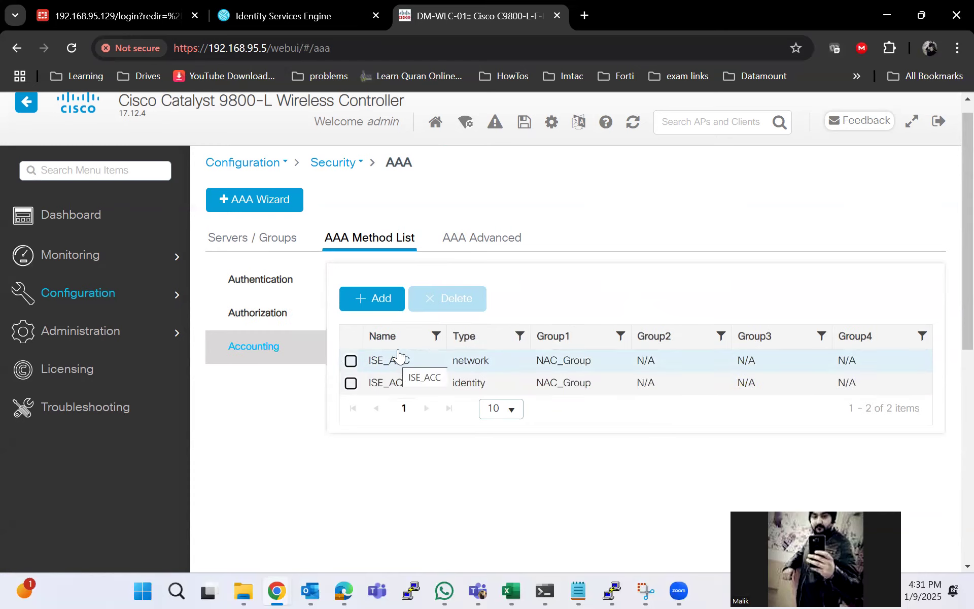
Review the local authentication and authorization method lists in the advanced AAA global configuration.
left_click(480, 241)
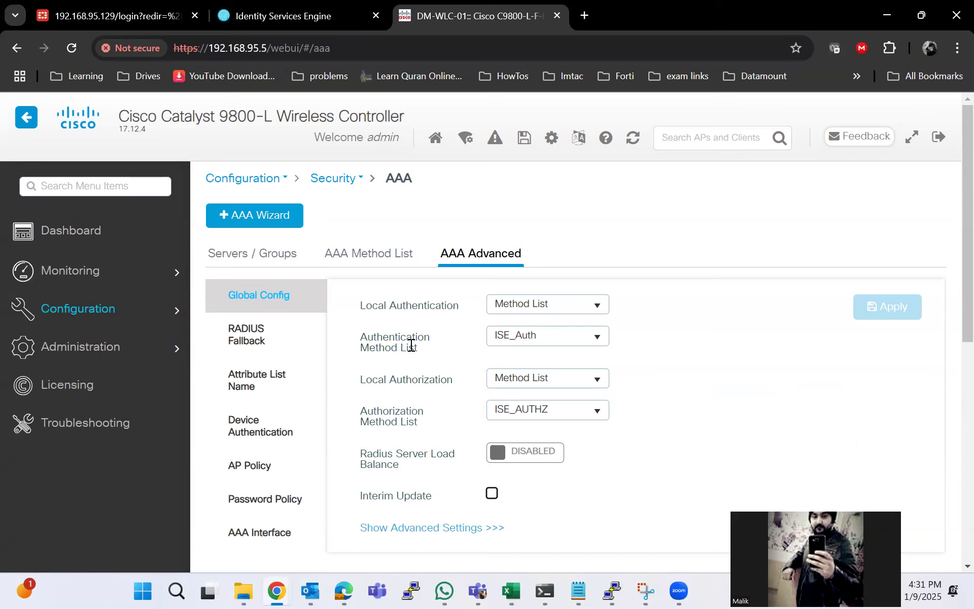
left_click_drag(419, 348, 360, 335)
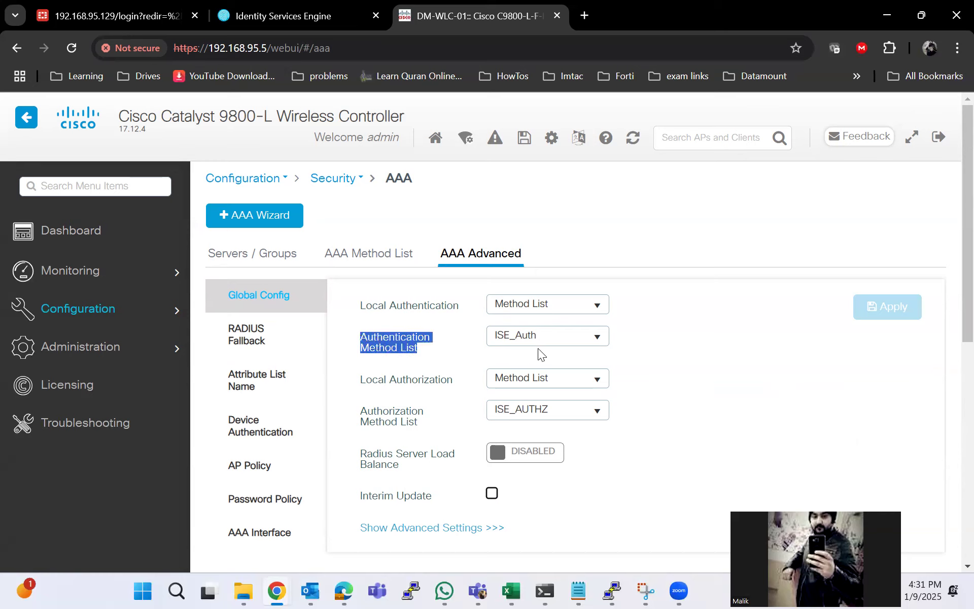
left_click_drag(456, 381, 360, 380)
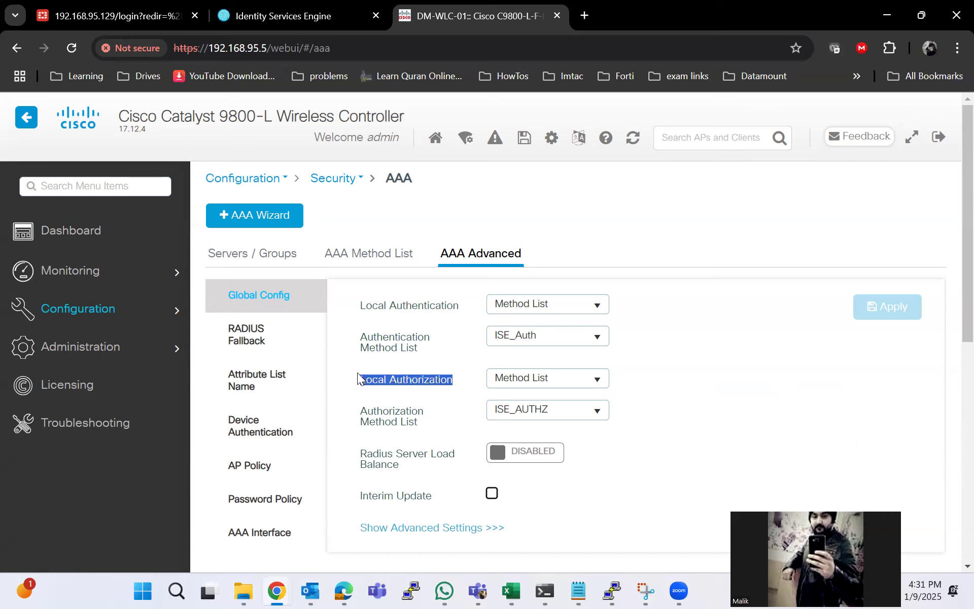
left_click_drag(421, 423, 374, 411)
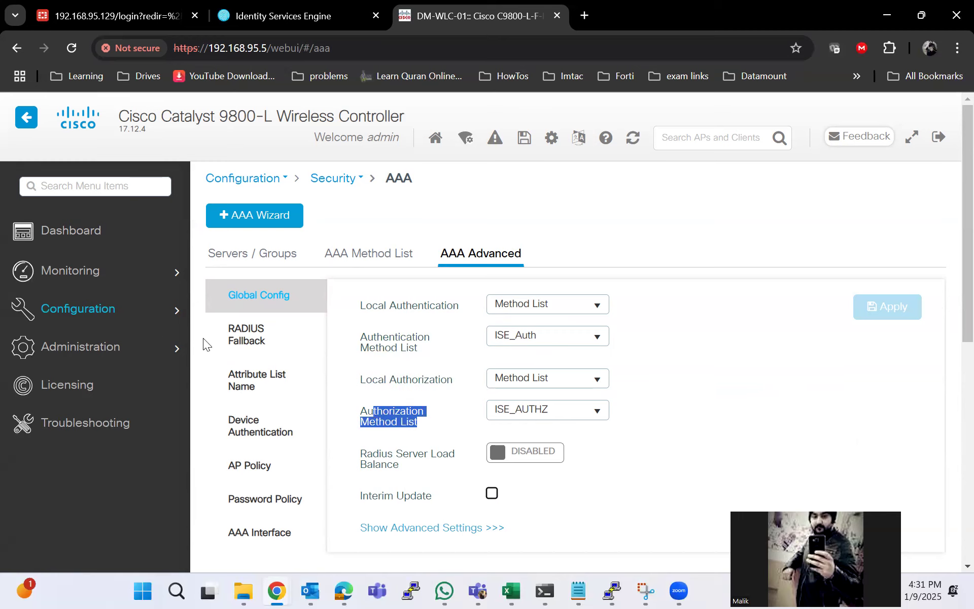
Return to the list of configured WLANs.
mouse_move(139, 315)
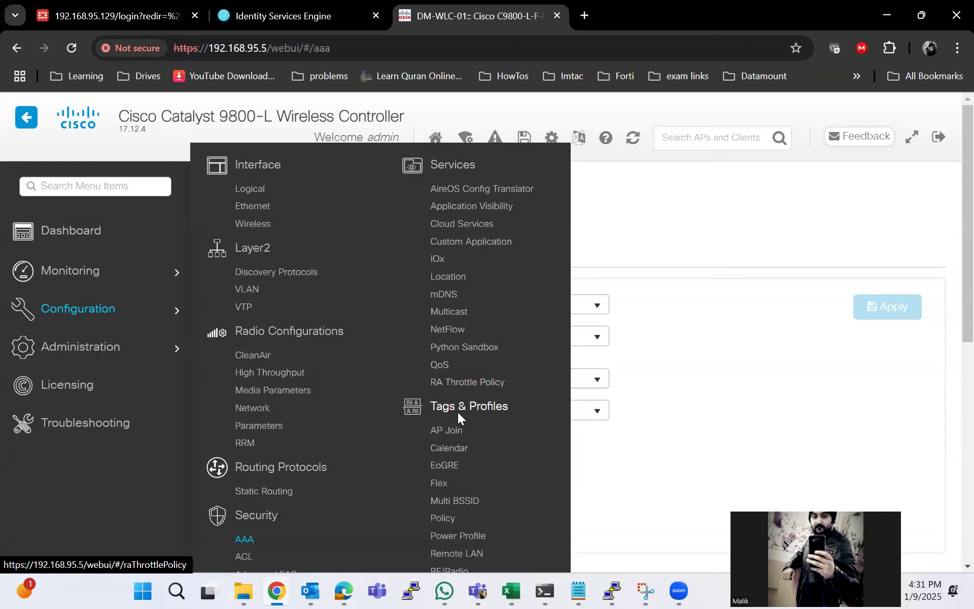
scroll(457, 413, "down", 3)
left_click(451, 454)
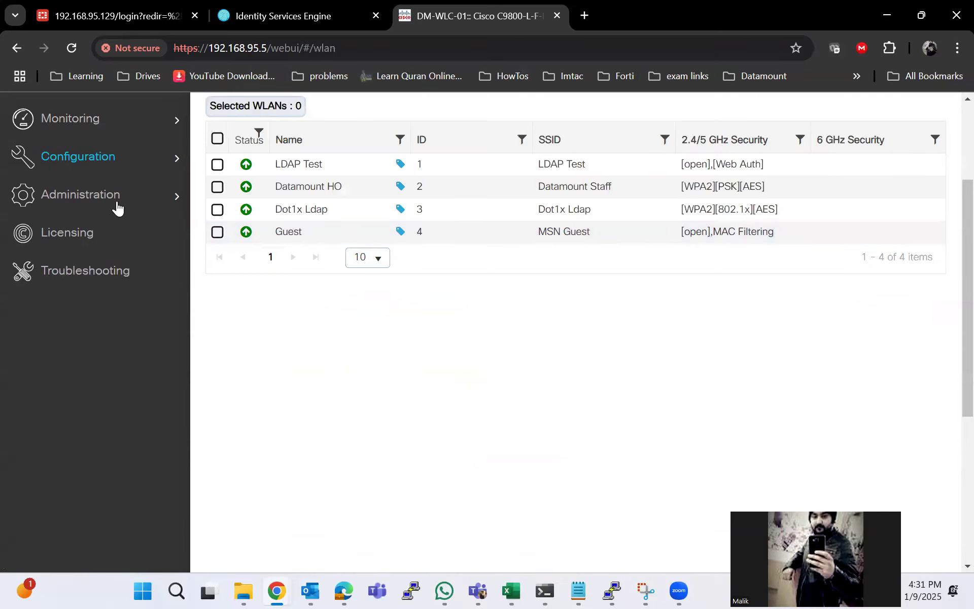
Open the advanced settings of the Wireless_Guest policy profile.
mouse_move(115, 173)
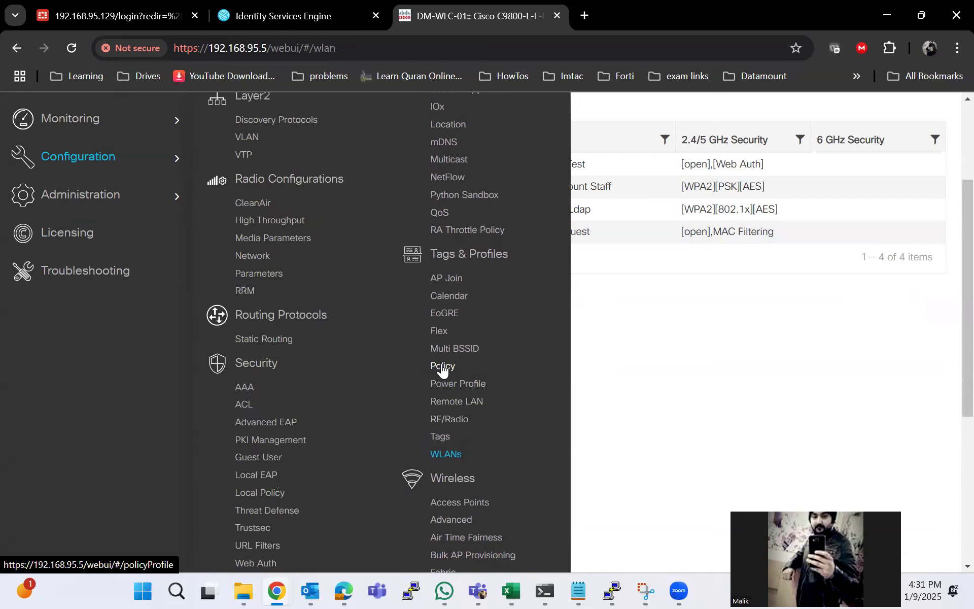
left_click(443, 367)
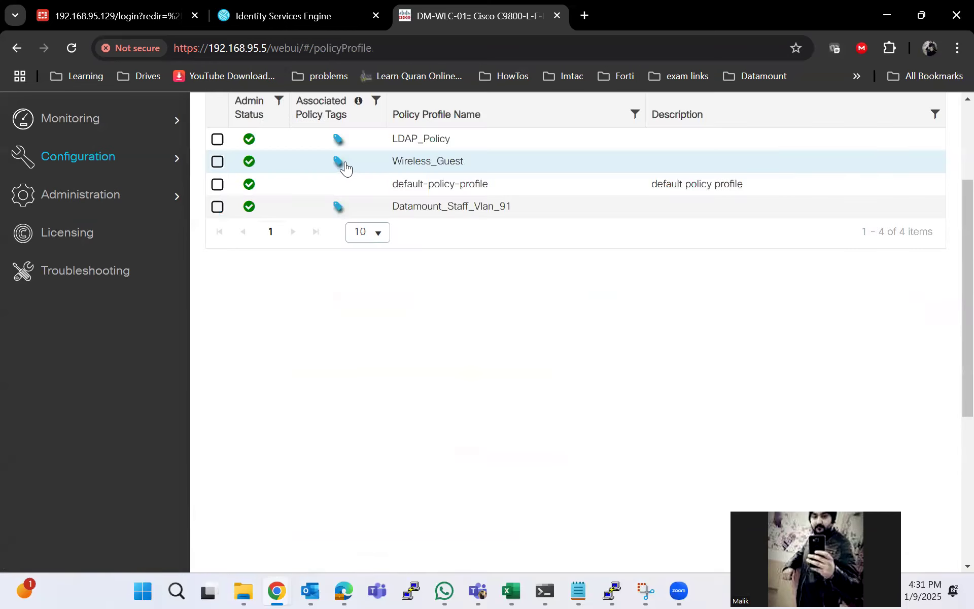
left_click(345, 162)
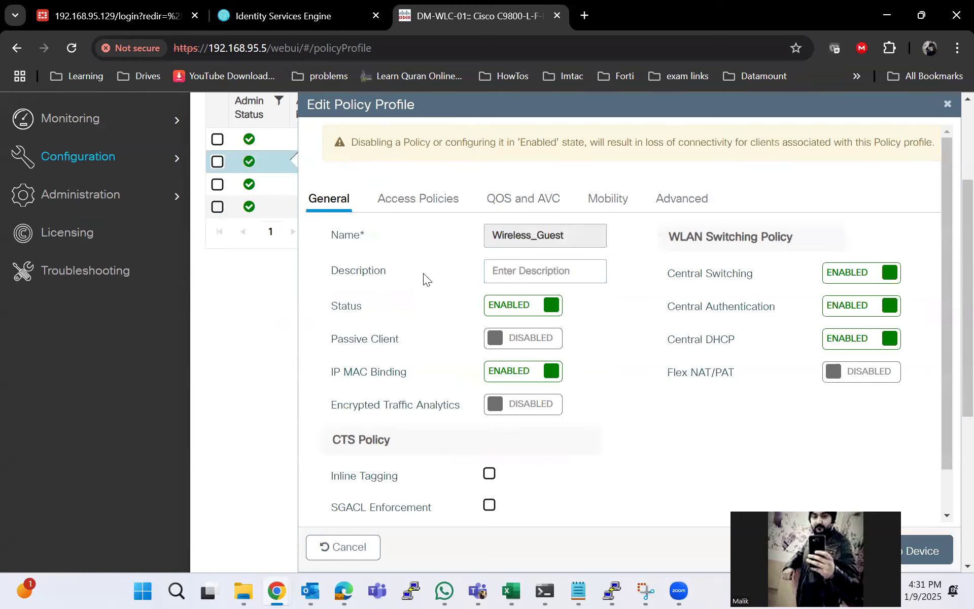
left_click(682, 199)
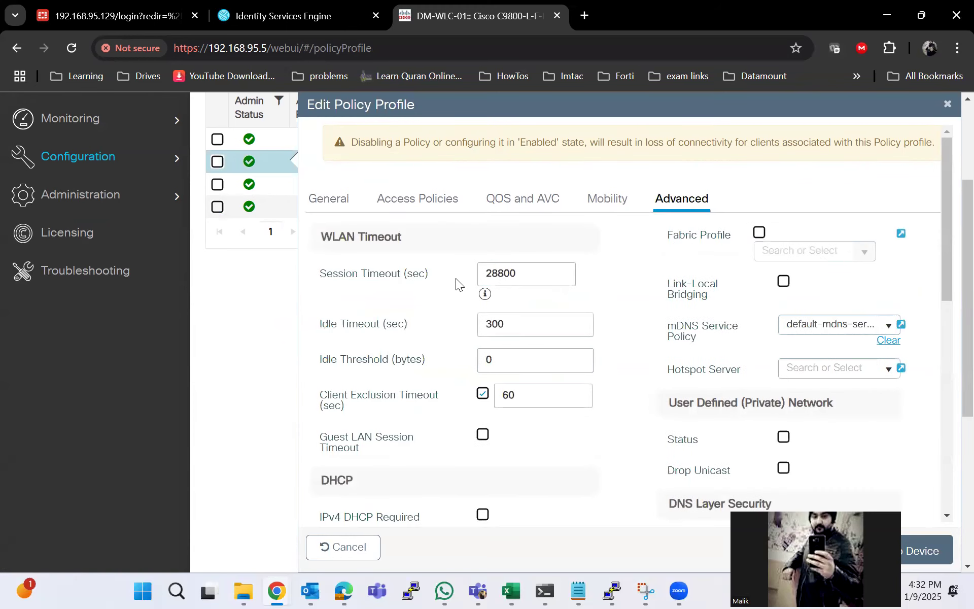
Check the AAA override, NAC state and accounting list in the profile's AAA policy settings, and close the profile.
scroll(454, 279, "down", 5)
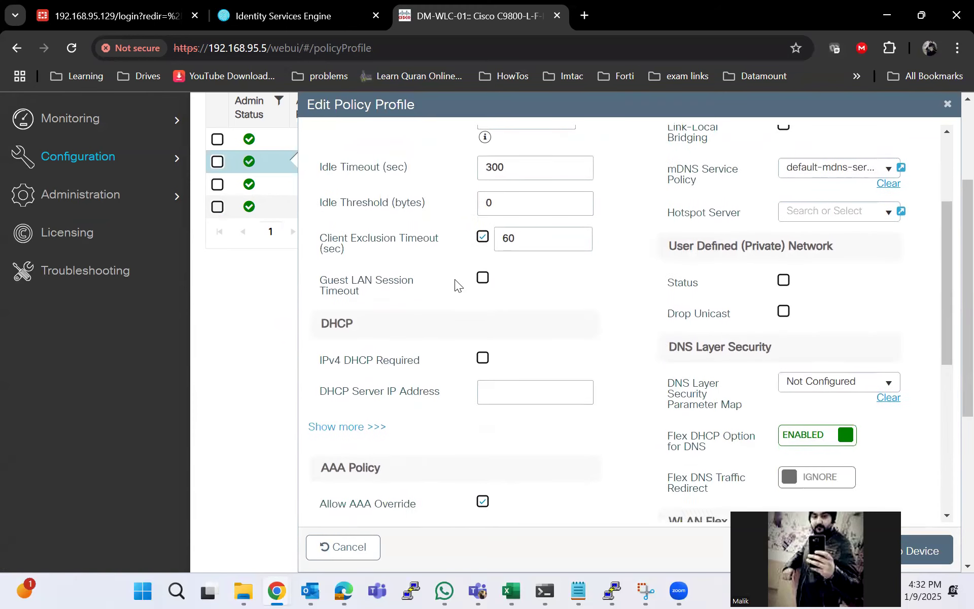
left_click(482, 356)
triple_click(379, 355)
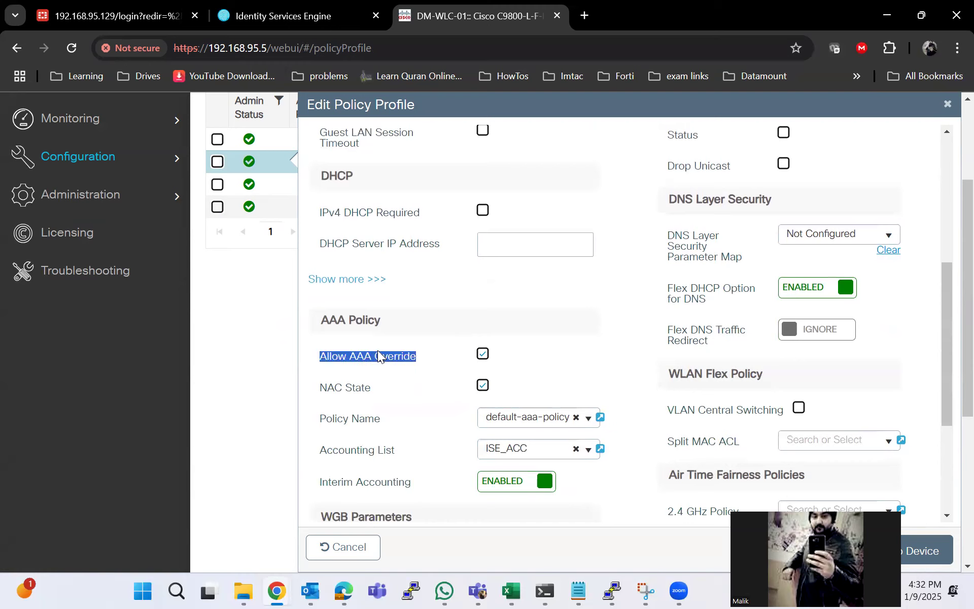
left_click_drag(373, 388, 313, 396)
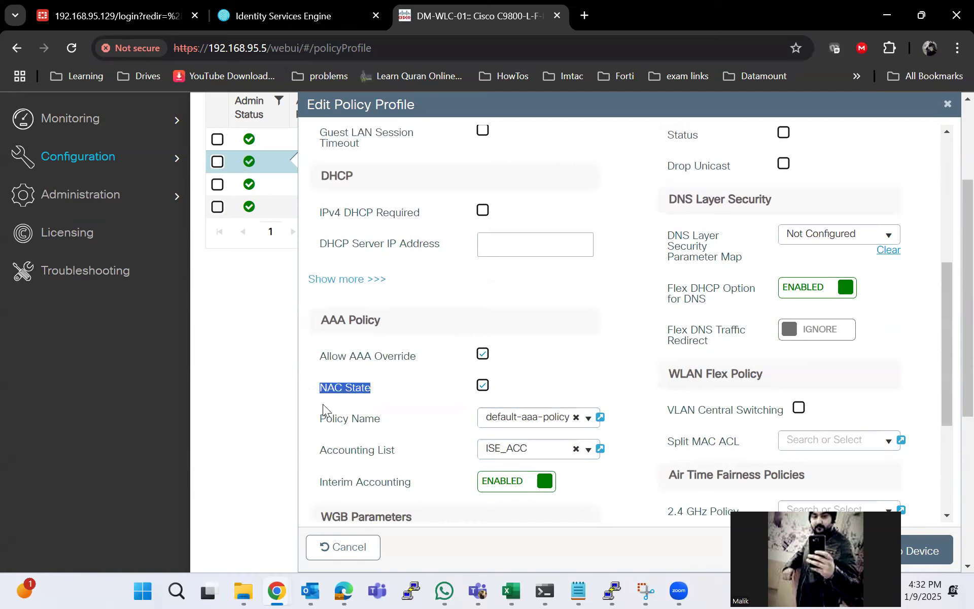
left_click_drag(398, 451, 316, 458)
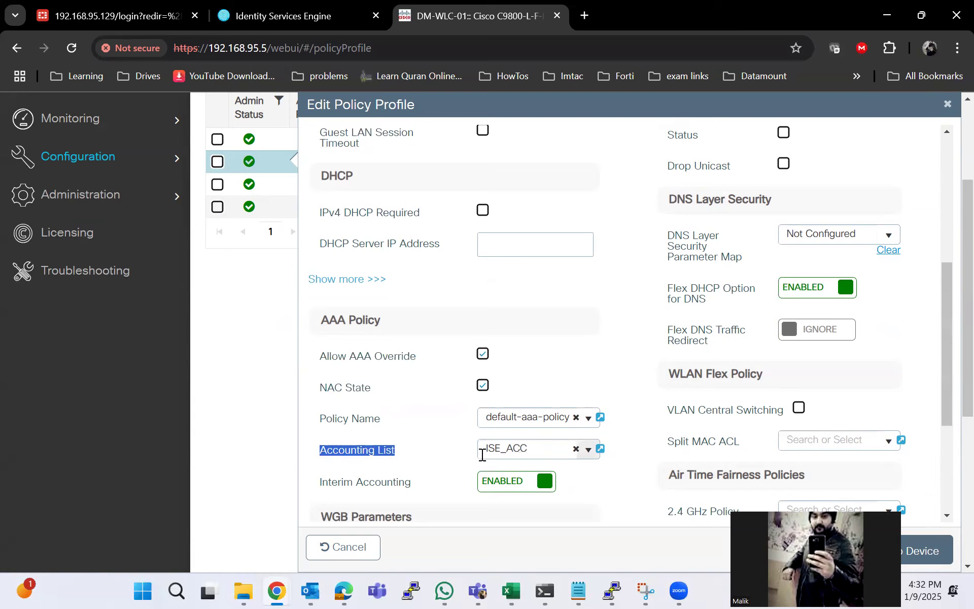
left_click(947, 104)
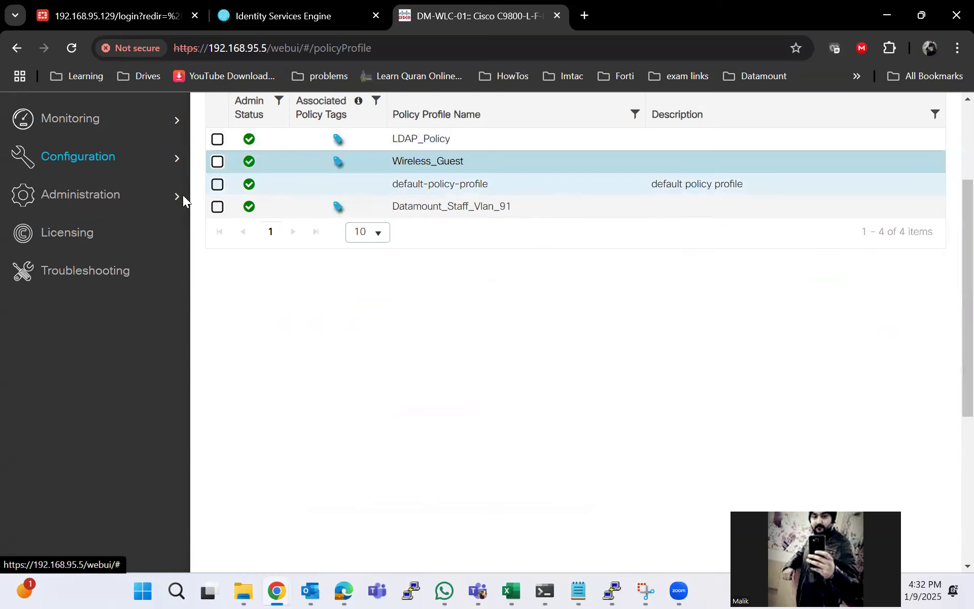
Inspect the WLAN-to-policy mapping for Guest in the Datamount Al Bandar Policy tag, and close the tag.
mouse_move(114, 161)
left_click(455, 437)
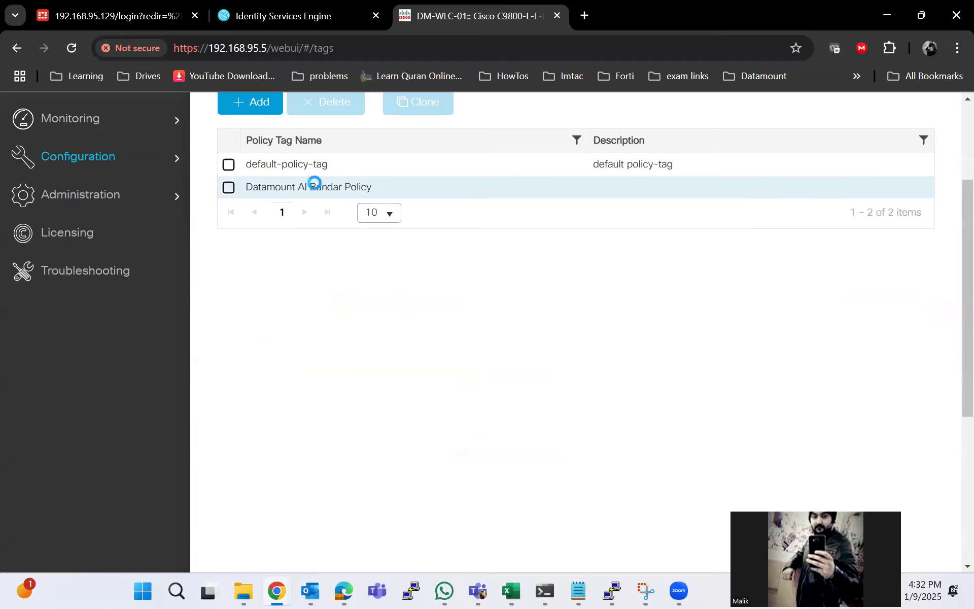
left_click(314, 186)
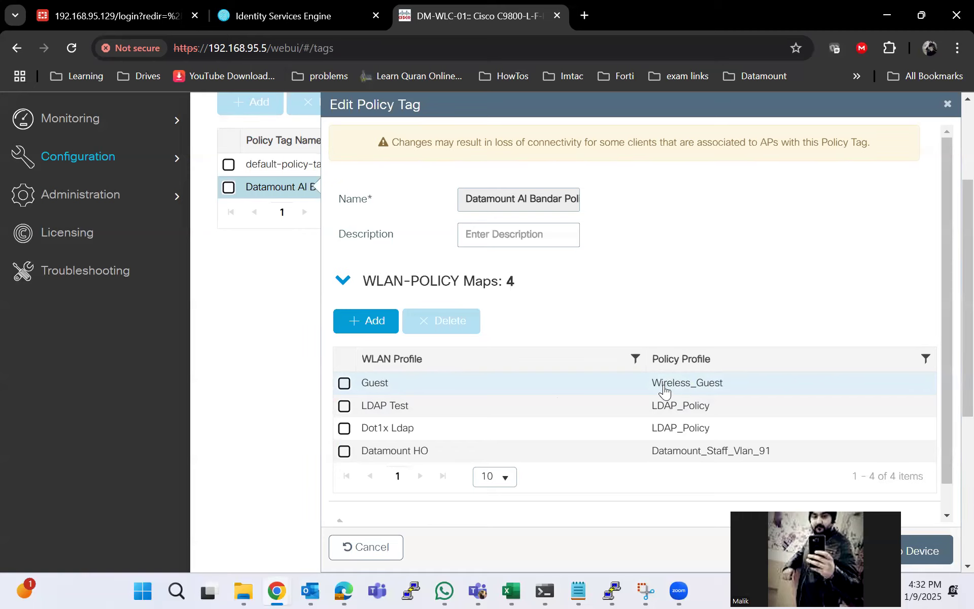
left_click(947, 105)
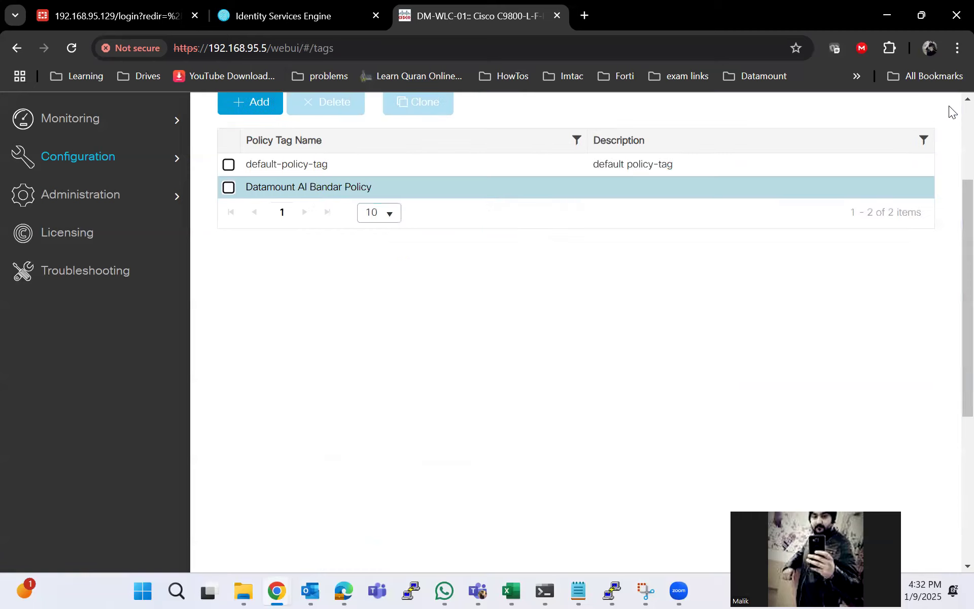
Open the global parameter map in the Web Auth security settings.
left_click(83, 162)
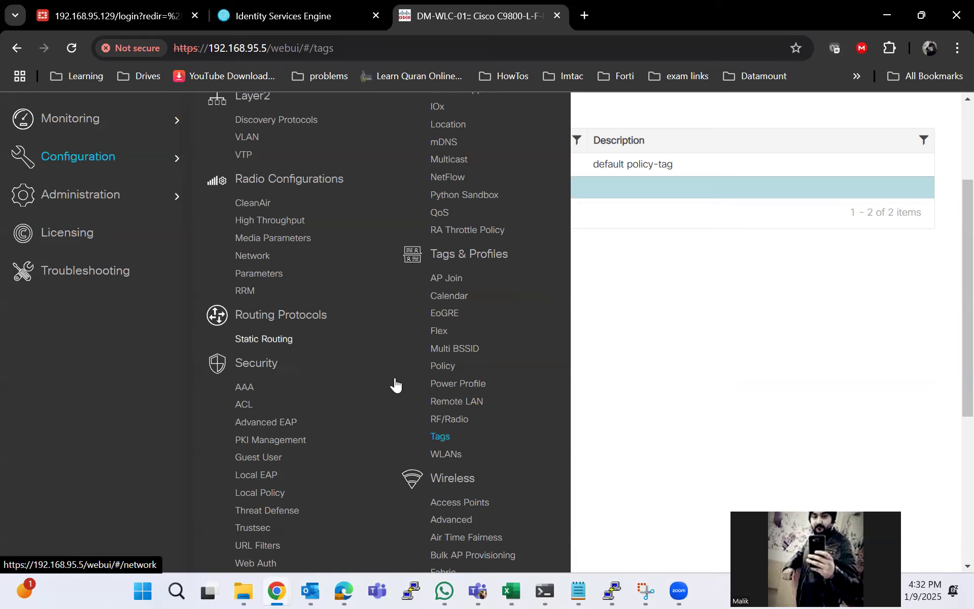
scroll(330, 452, "down", 1)
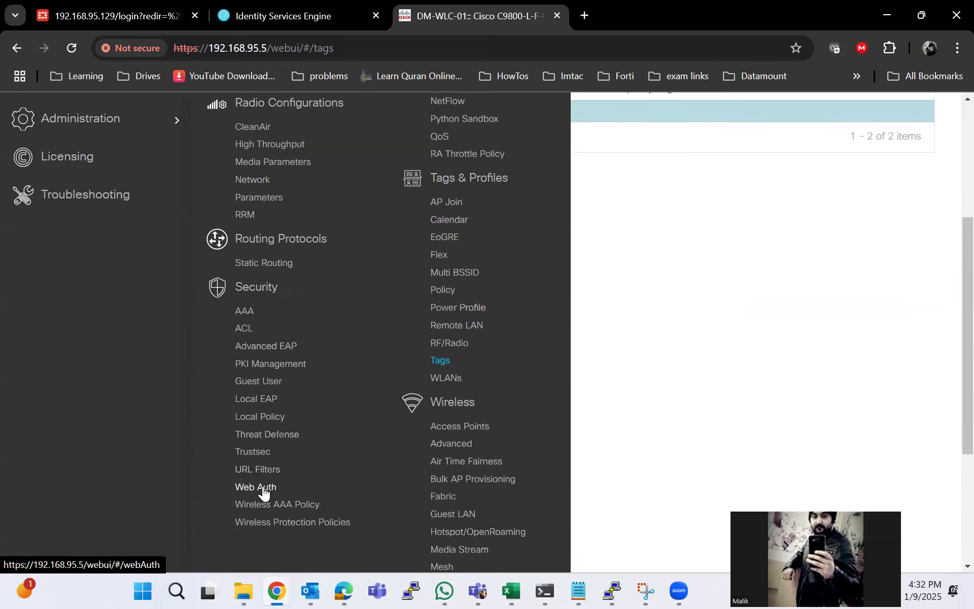
scroll(140, 340, "up", 3)
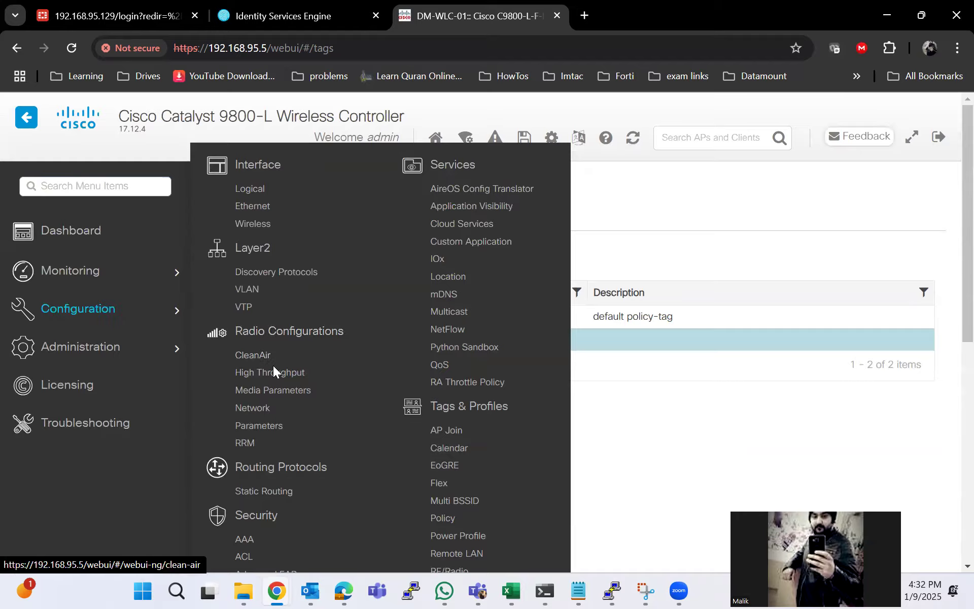
scroll(273, 365, "down", 4)
left_click(262, 415)
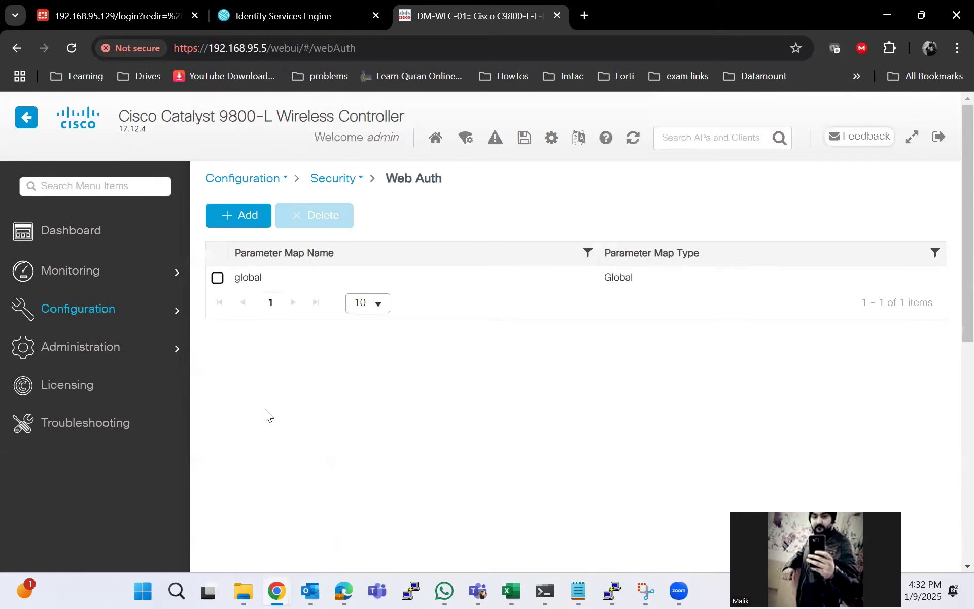
left_click(261, 278)
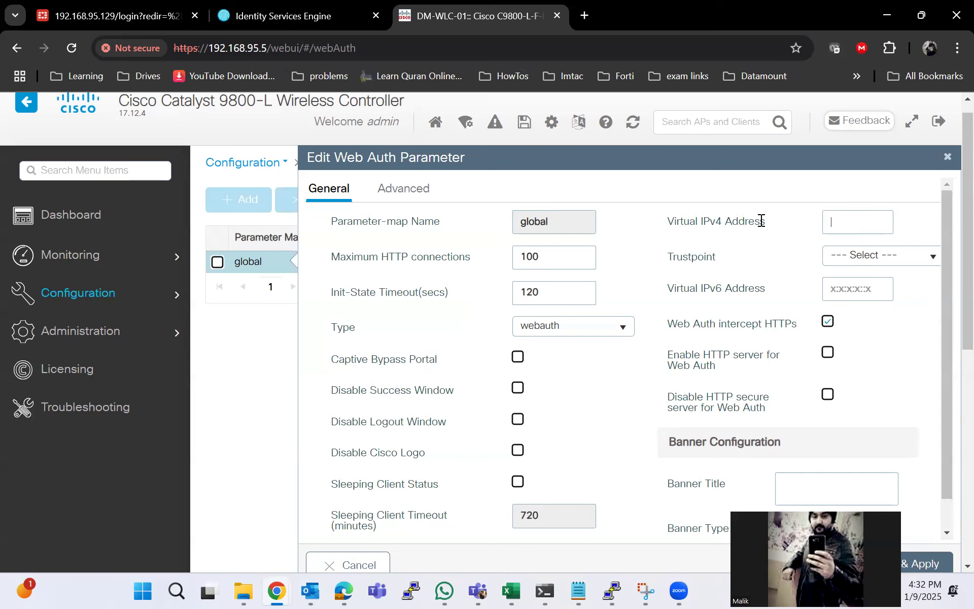
Check the virtual IPv4 address and Web Auth intercept HTTPS settings of the global parameter map, and close it.
left_click_drag(765, 224, 659, 223)
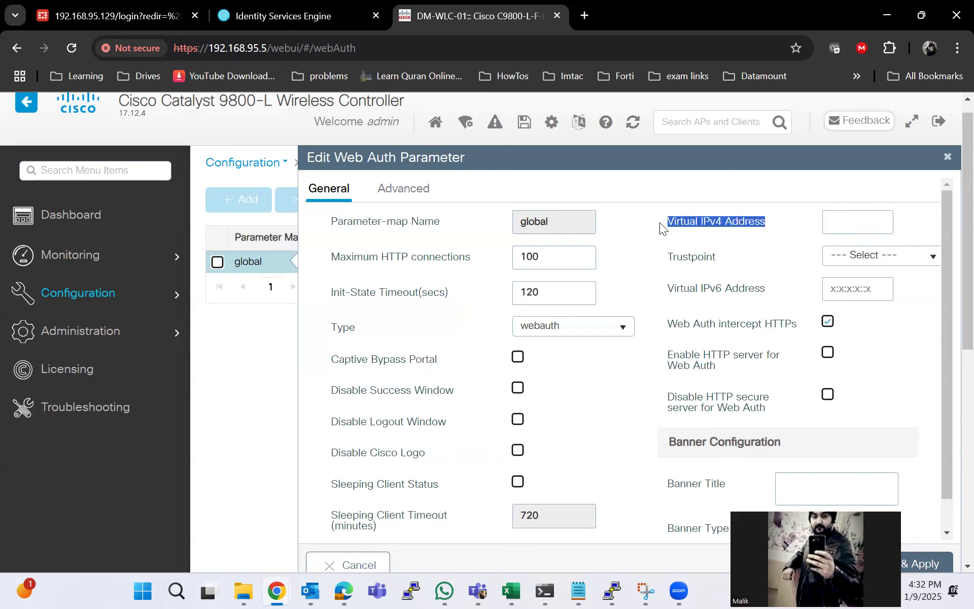
left_click(847, 229)
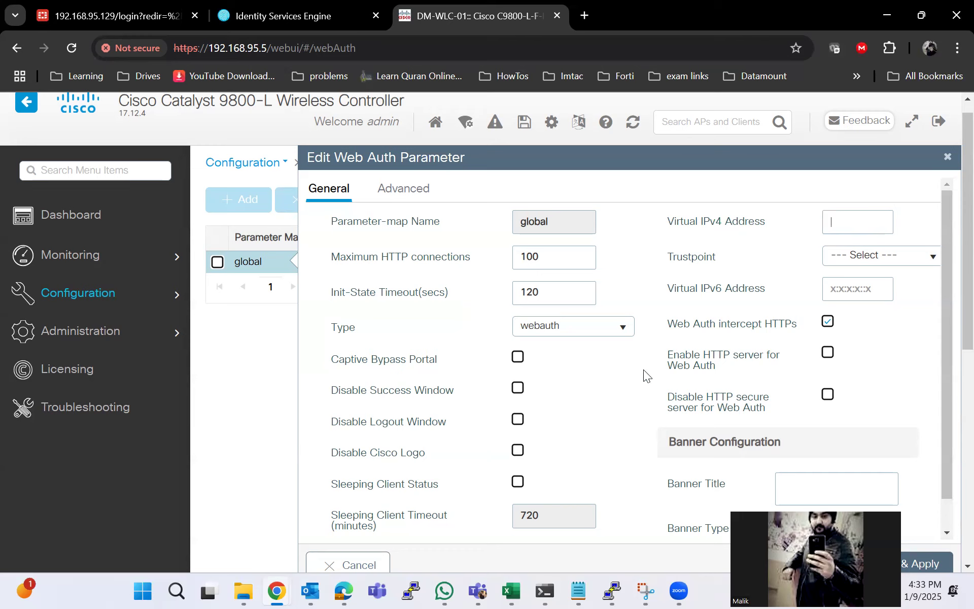
left_click_drag(800, 324, 671, 324)
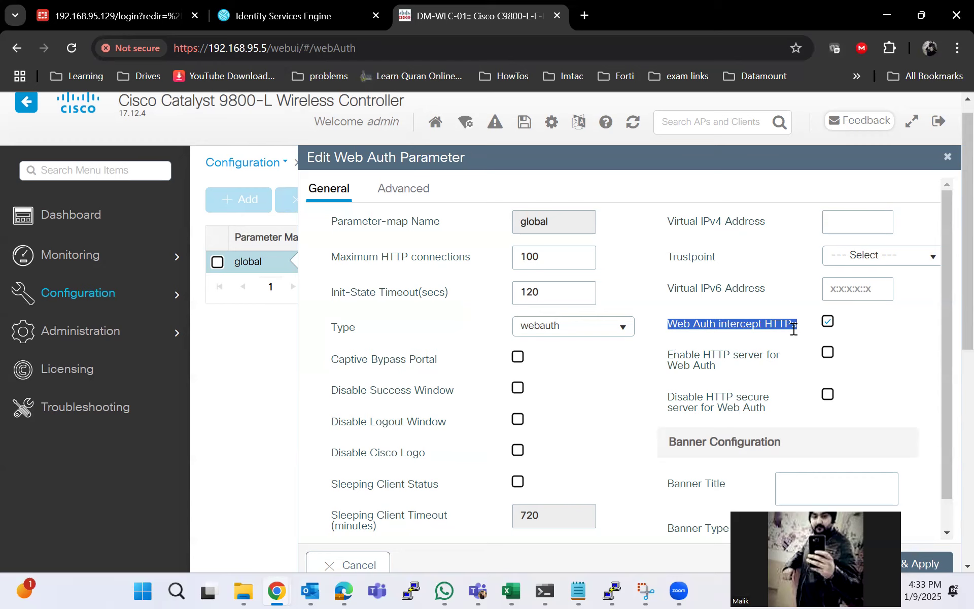
left_click(947, 158)
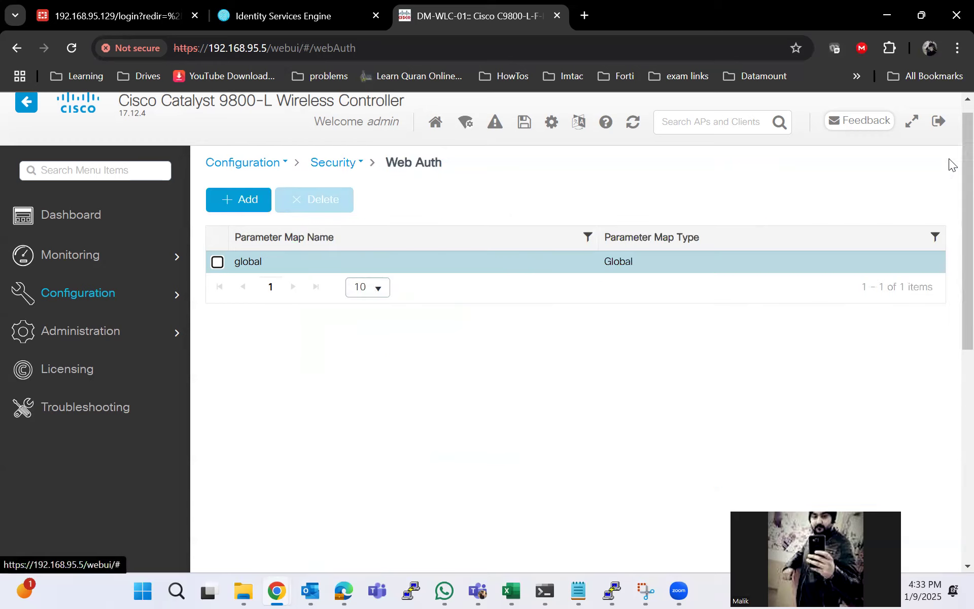
Open the ISE_Redirect access list from the ACL security settings.
left_click(144, 304)
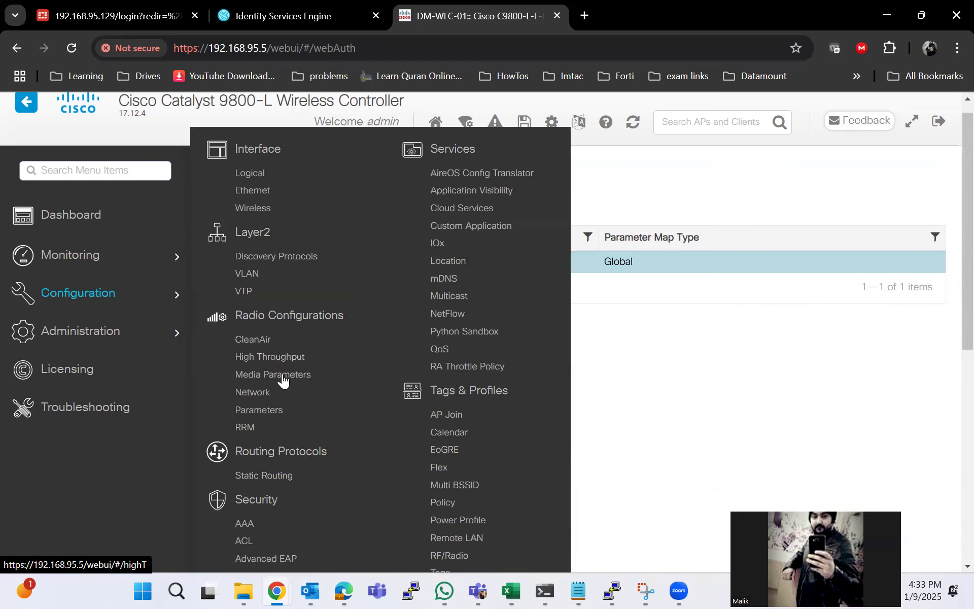
scroll(283, 379, "down", 3)
scroll(111, 291, "up", 3)
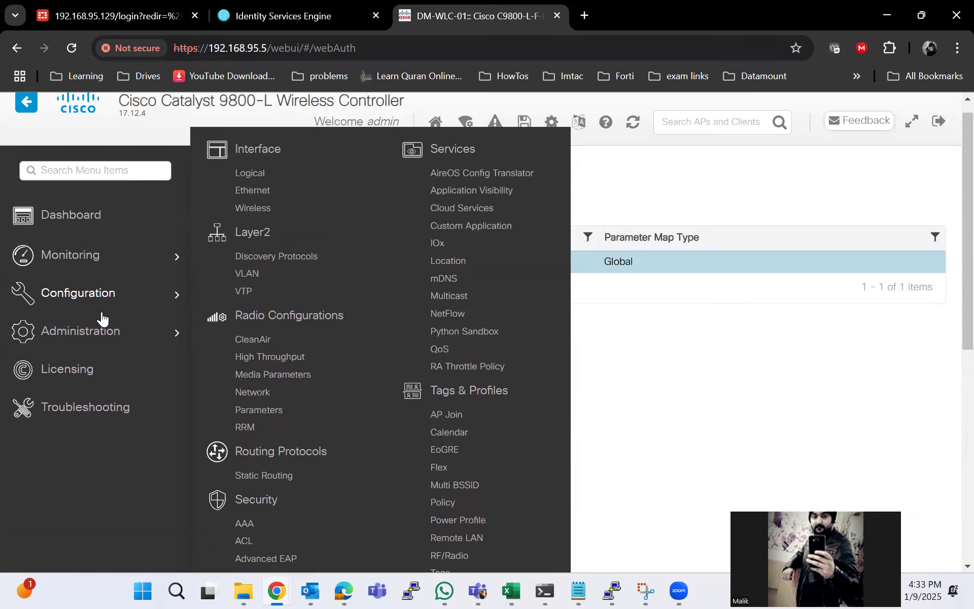
scroll(259, 378, "down", 3)
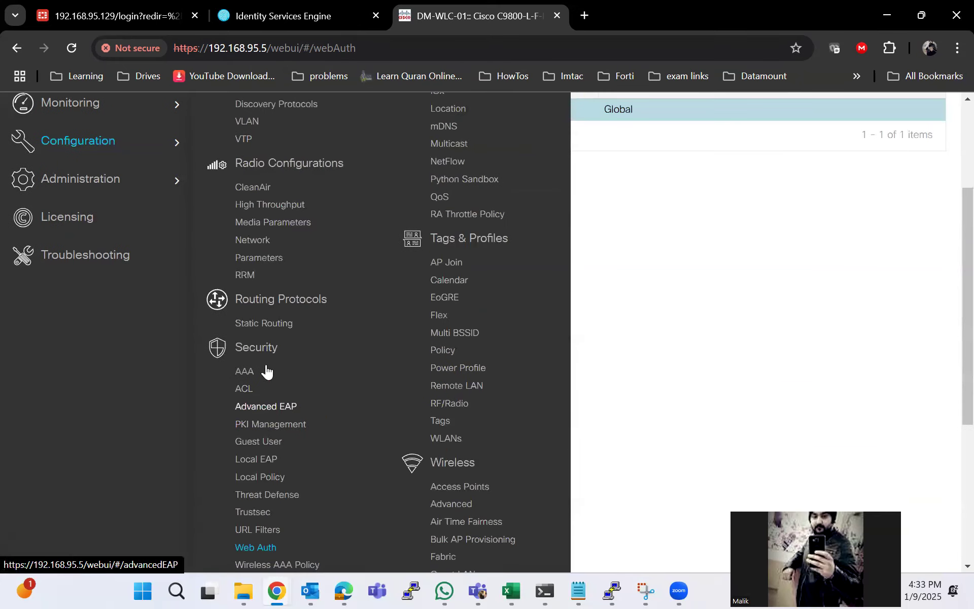
left_click(245, 389)
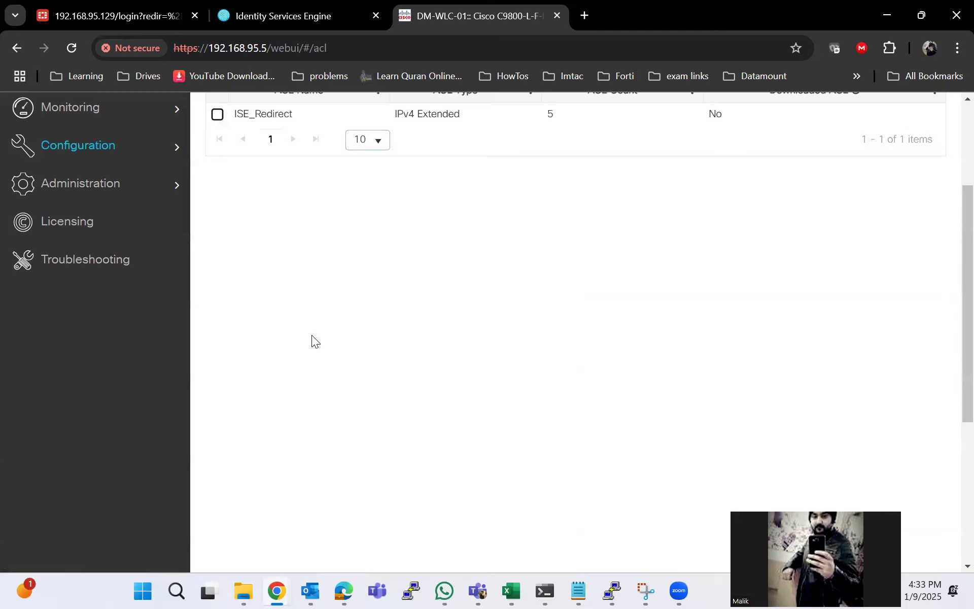
scroll(310, 305, "up", 3)
left_click(310, 263)
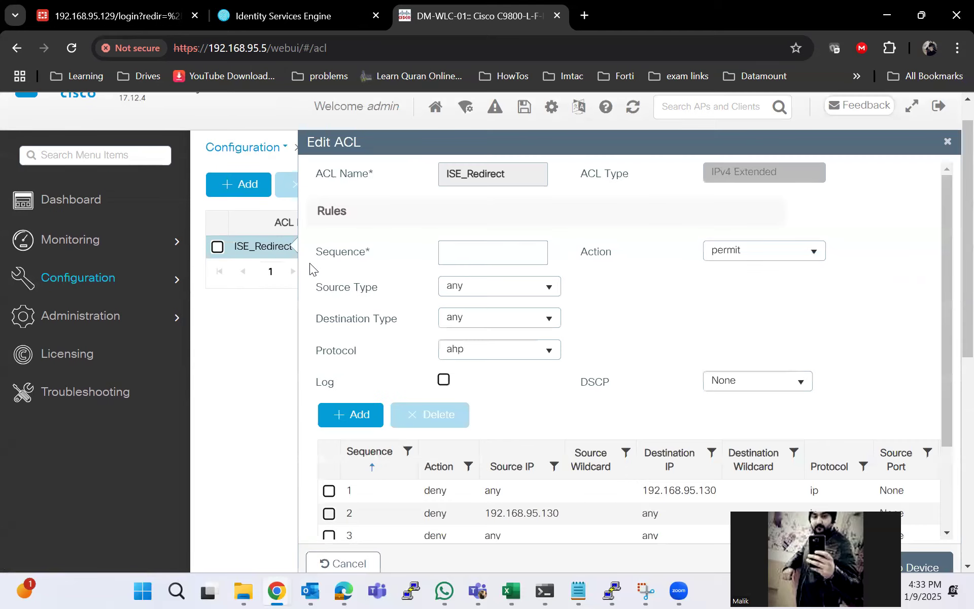
Examine the source, destination and protocol of ISE_Redirect rules 1 and 2 for the ISE server.
scroll(403, 350, "down", 3)
scroll(403, 350, "up", 3)
scroll(402, 350, "down", 3)
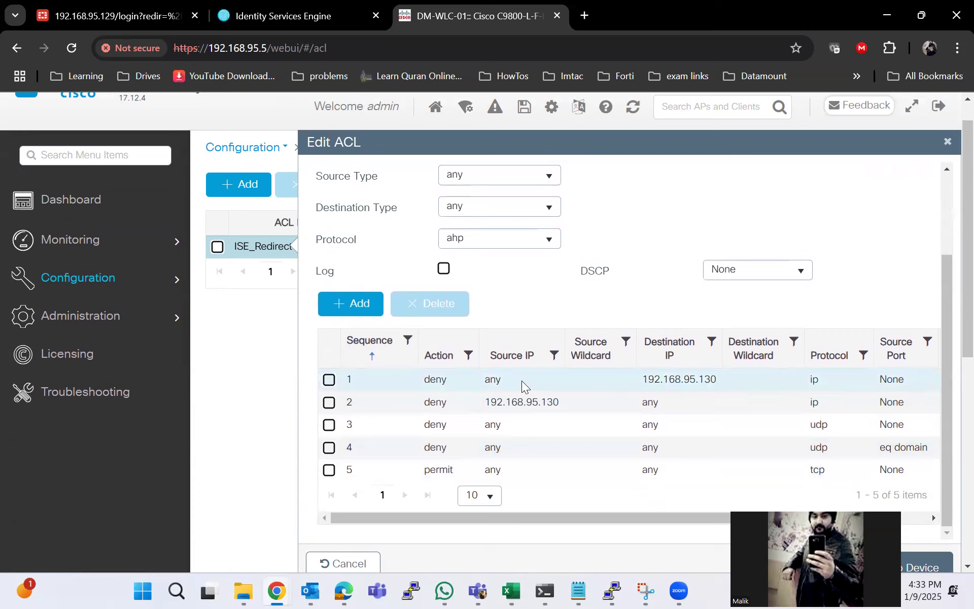
left_click_drag(510, 387, 484, 386)
left_click_drag(724, 383, 642, 388)
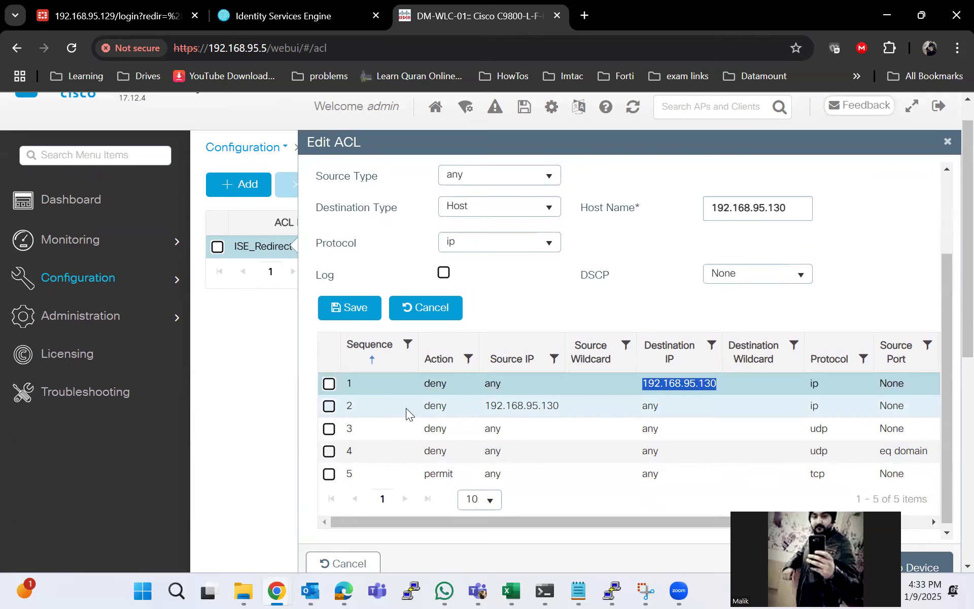
left_click_drag(560, 407, 483, 408)
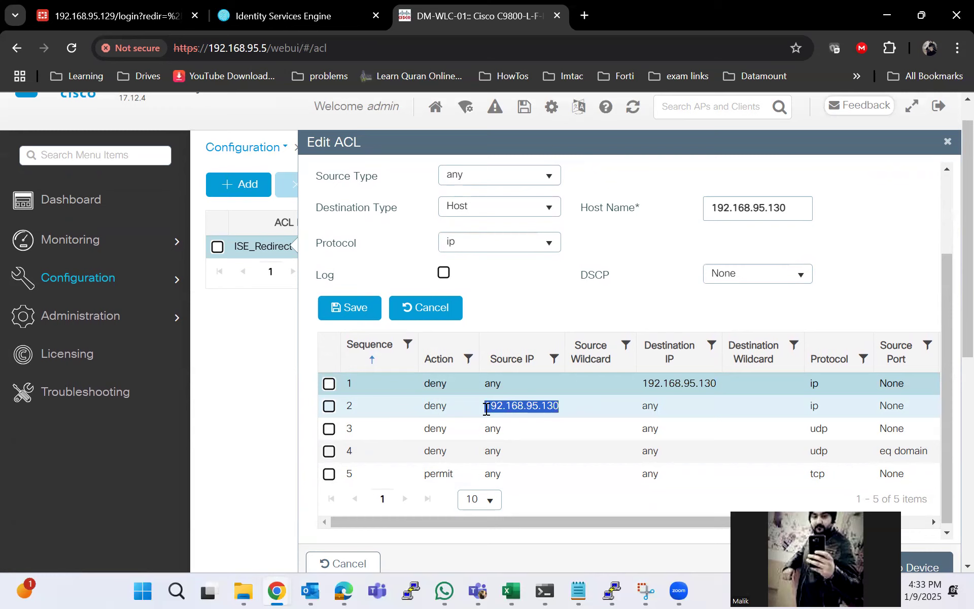
left_click_drag(665, 408, 642, 408)
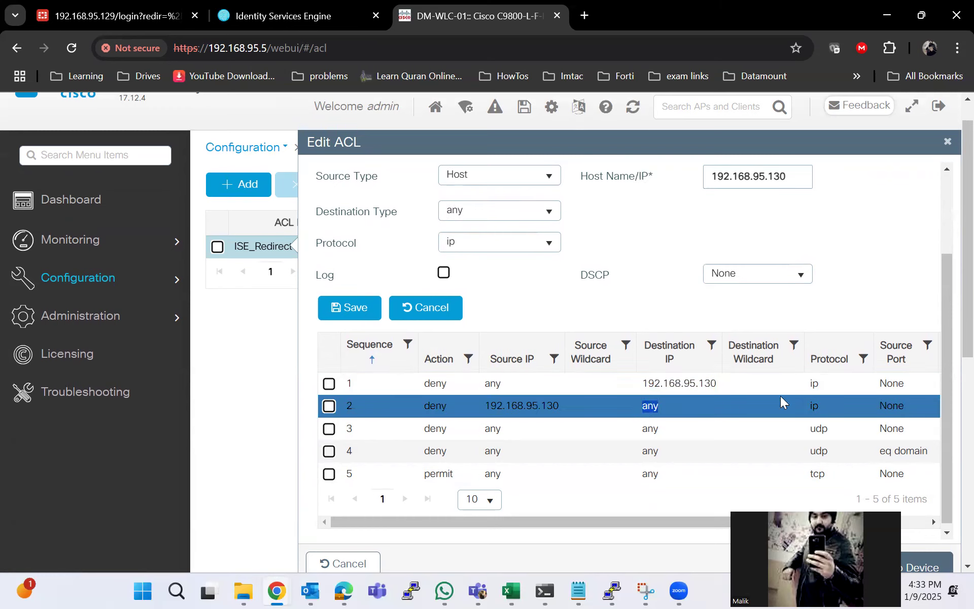
left_click_drag(819, 386, 809, 409)
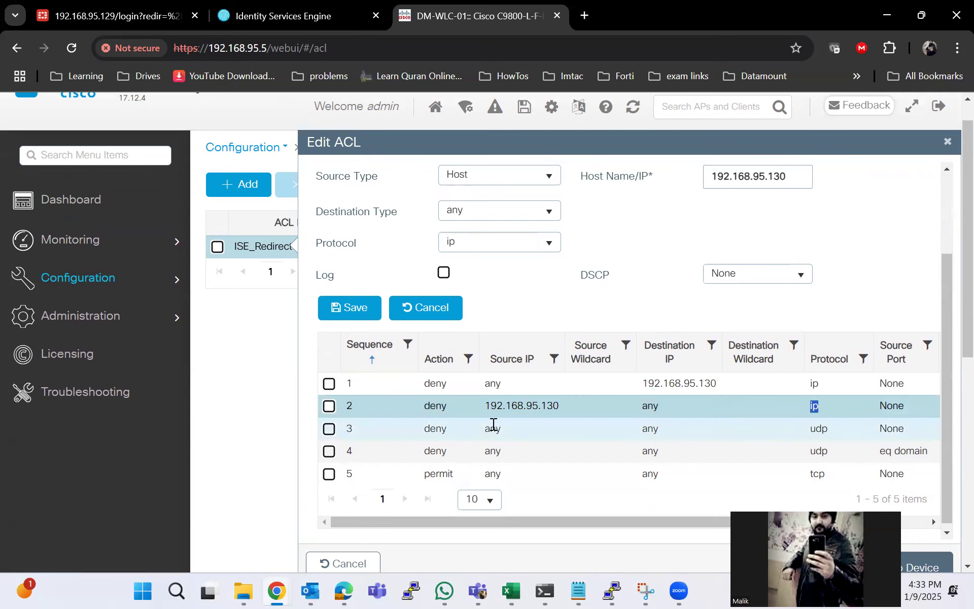
Examine the UDP domain port rules 3 and 4 and the action of TCP rule 5 in ISE_Redirect.
left_click_drag(483, 429, 515, 431)
scroll(654, 477, "down", 2)
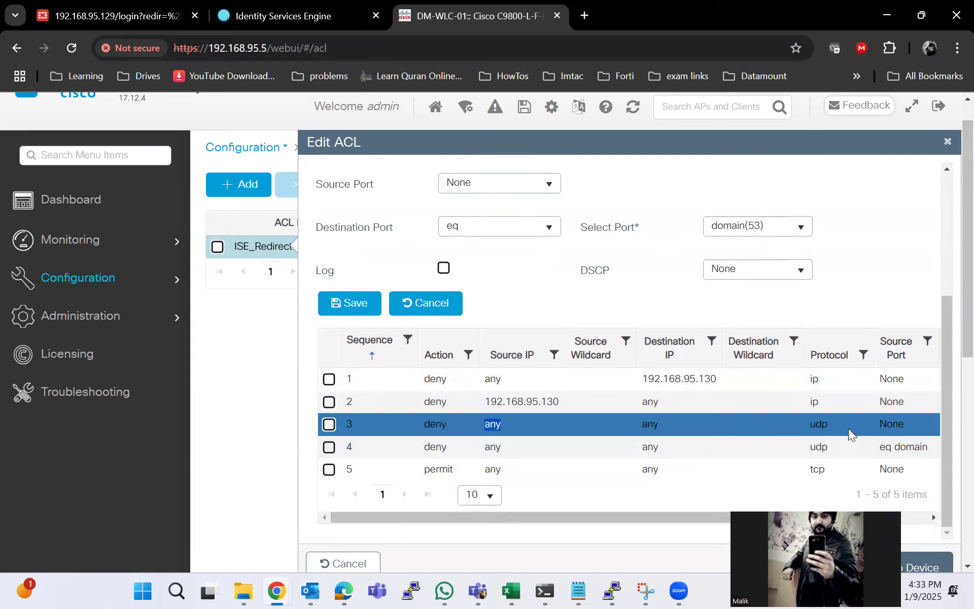
left_click_drag(756, 517, 816, 518)
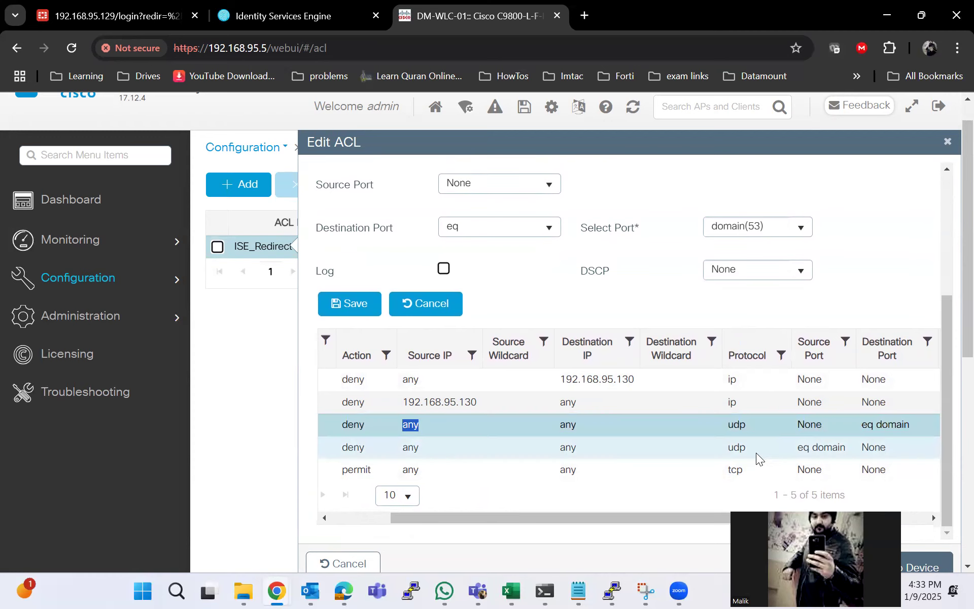
left_click_drag(529, 519, 396, 515)
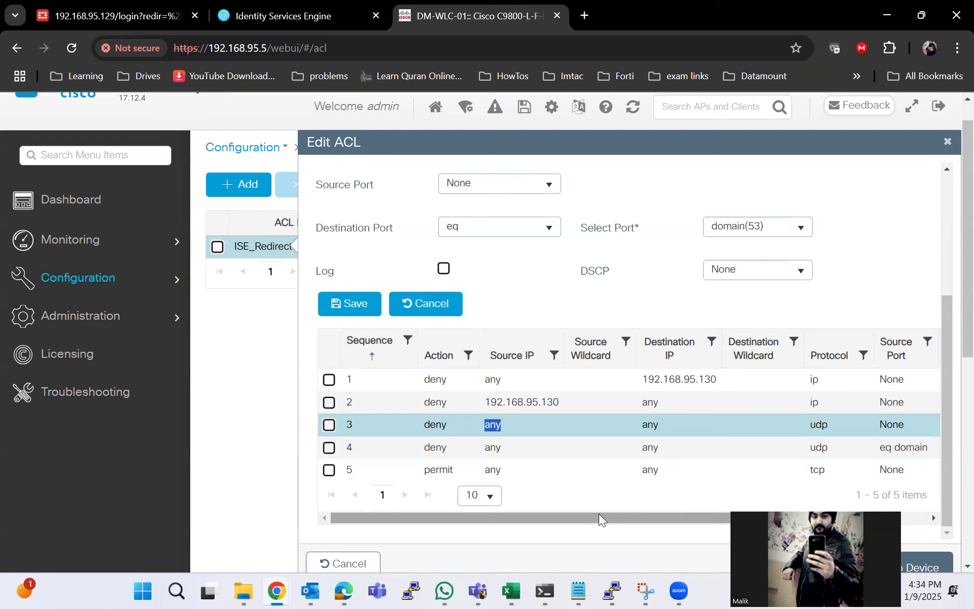
left_click_drag(455, 471, 424, 477)
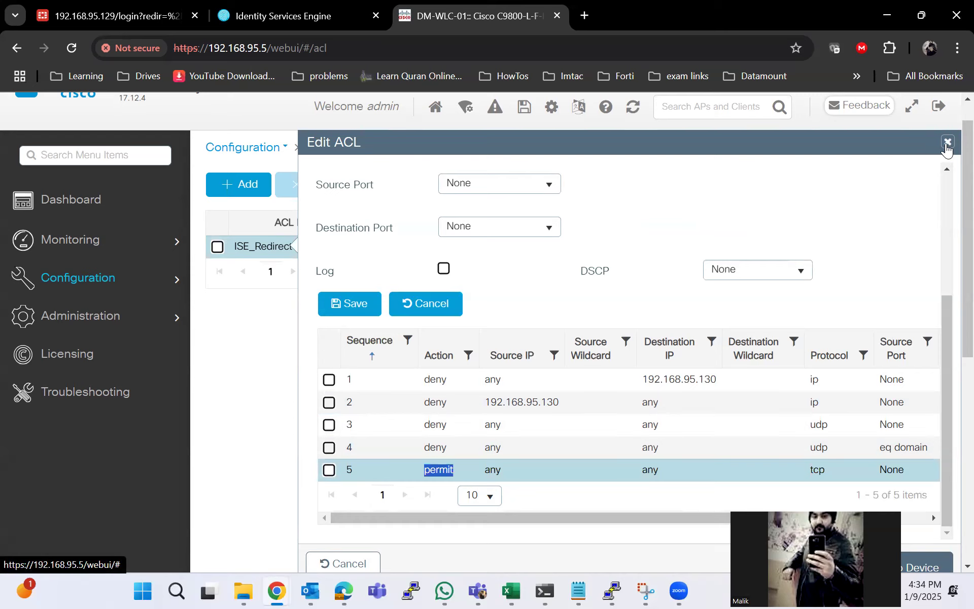
Close the ISE_Redirect access list, switch to Cisco ISE and open Portals & Components of Guest Access.
left_click(947, 142)
scroll(396, 362, "up", 1)
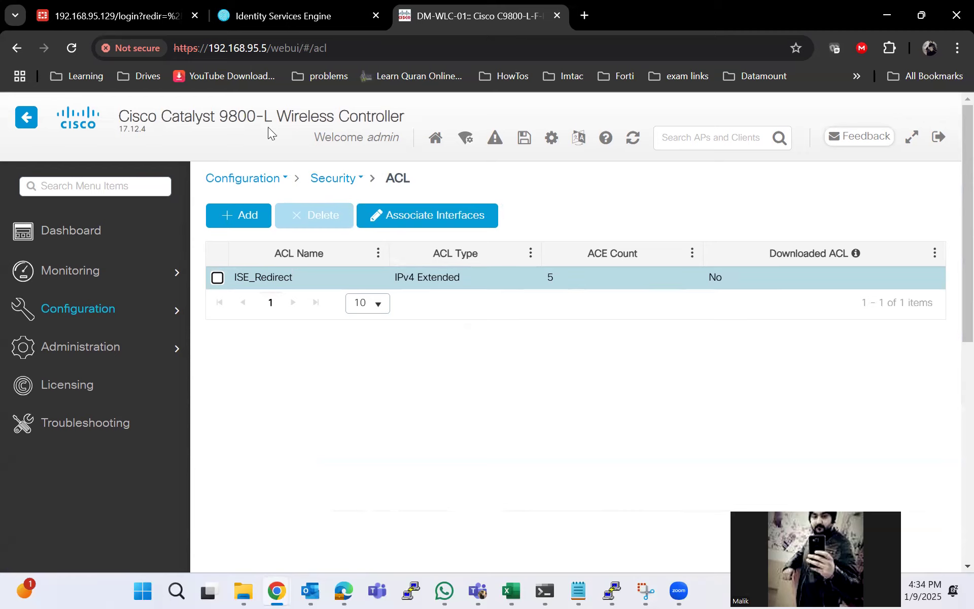
left_click(280, 21)
left_click(65, 190)
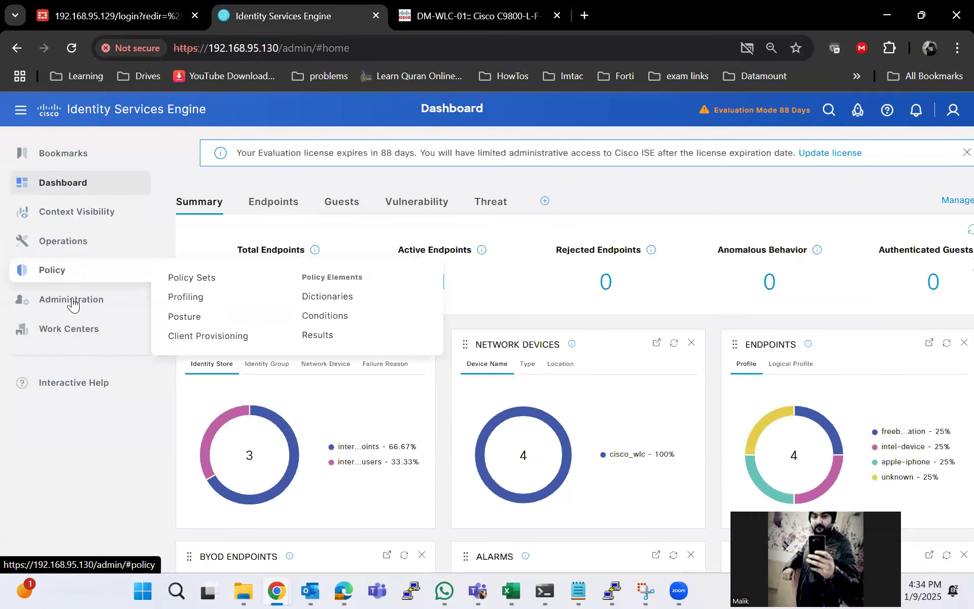
mouse_move(73, 303)
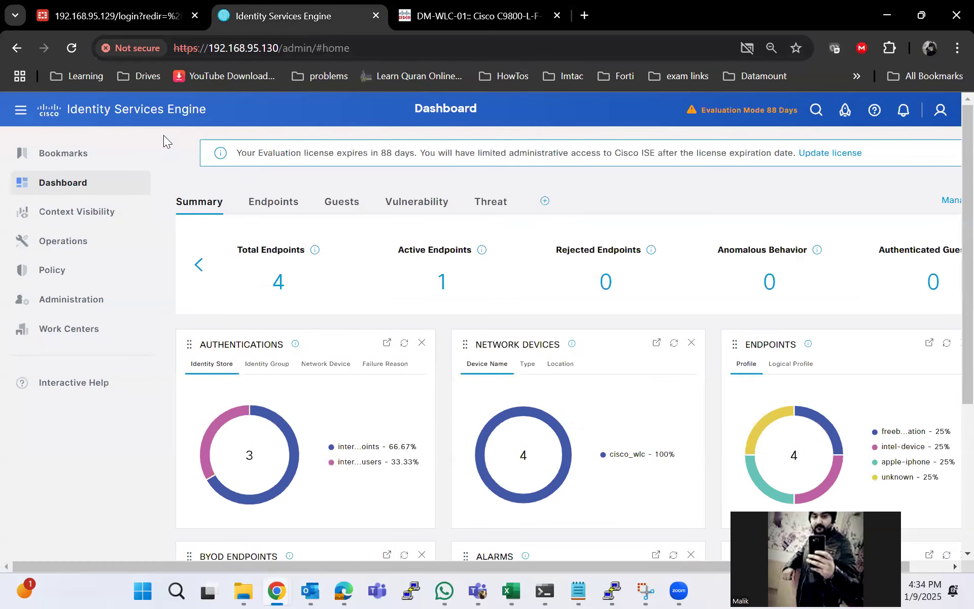
mouse_move(90, 332)
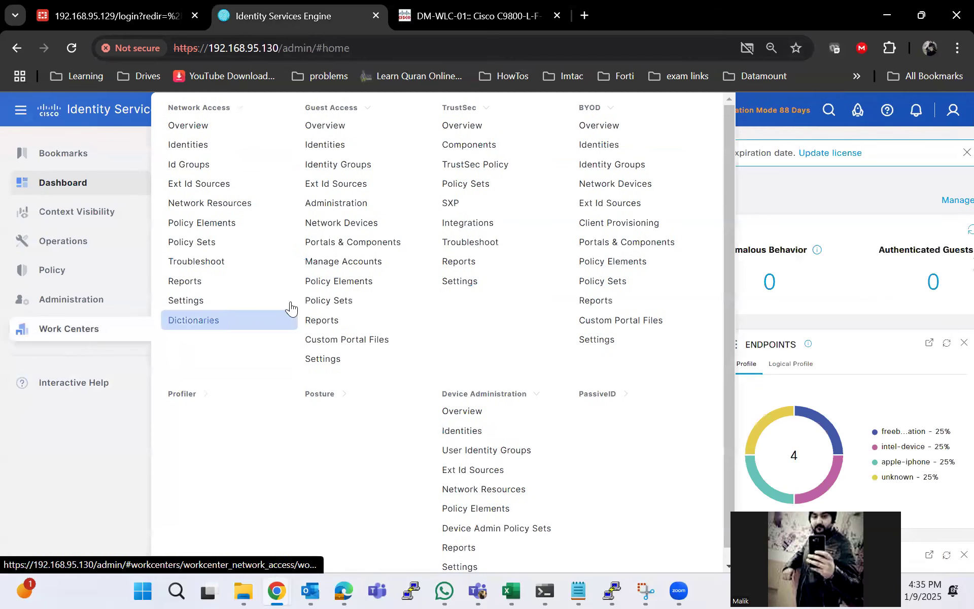
left_click(365, 250)
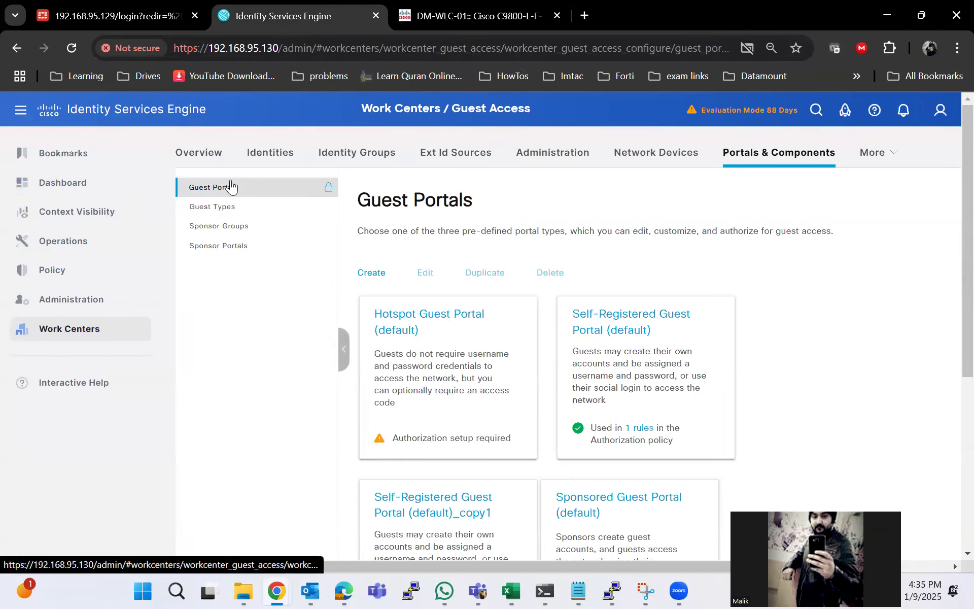
Look through the available guest portals and open Self-Registered Guest Portal (default)_copy1.
scroll(385, 358, "down", 3)
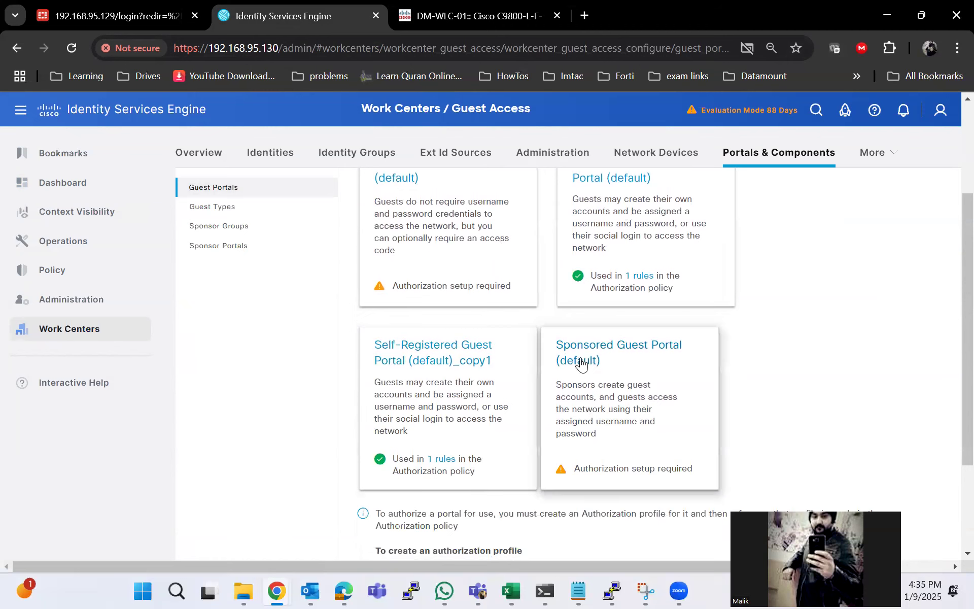
scroll(580, 365, "up", 2)
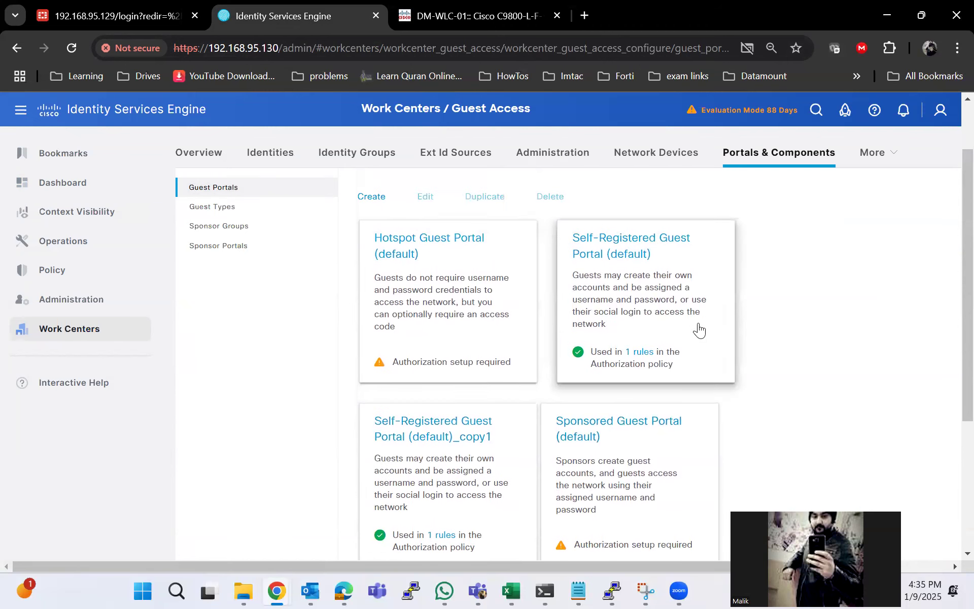
scroll(796, 341, "down", 2)
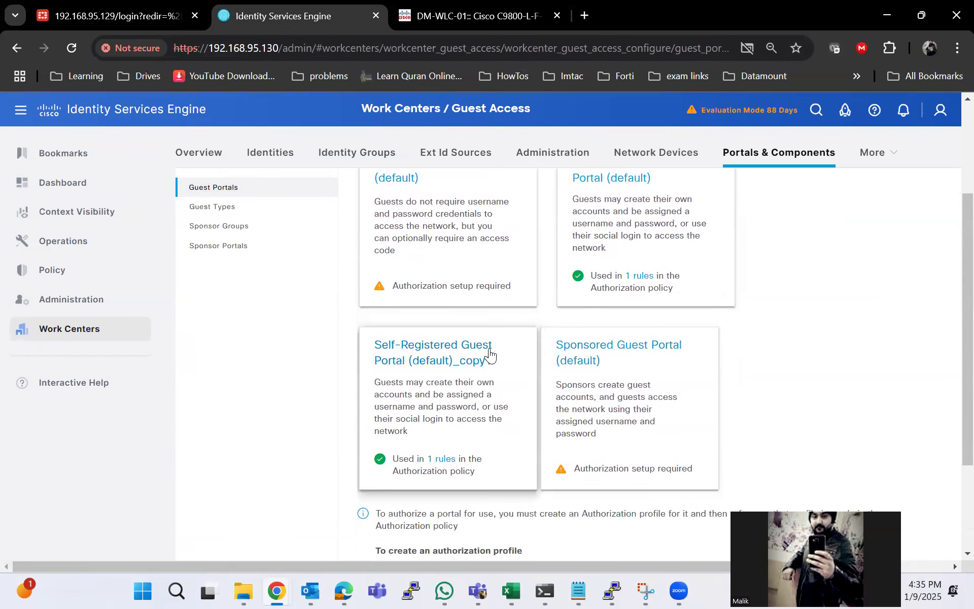
left_click(440, 359)
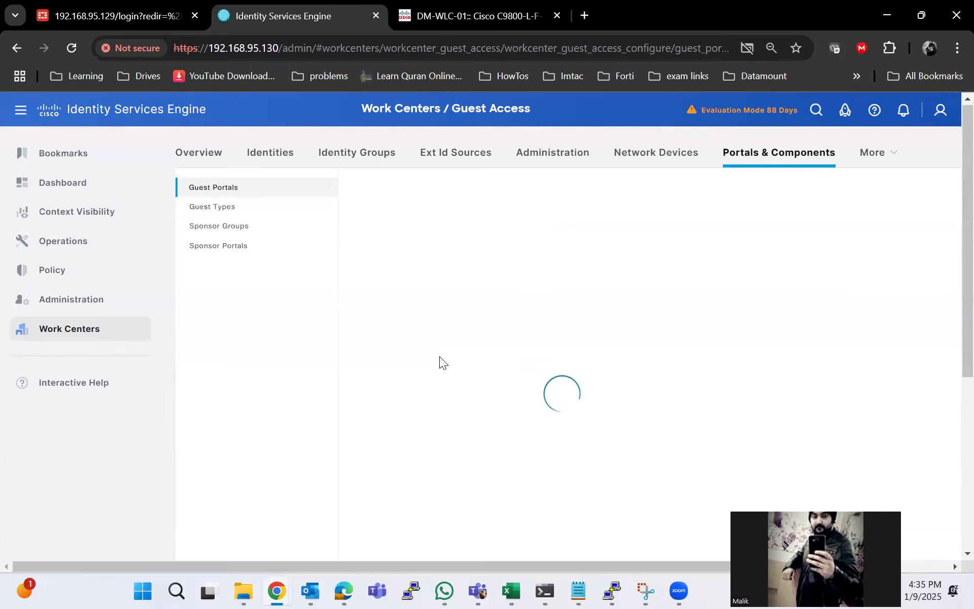
Review the portal behavior and flow settings and the guest flow diagram of the self-registered portal copy.
scroll(439, 356, "down", 3)
scroll(439, 356, "up", 4)
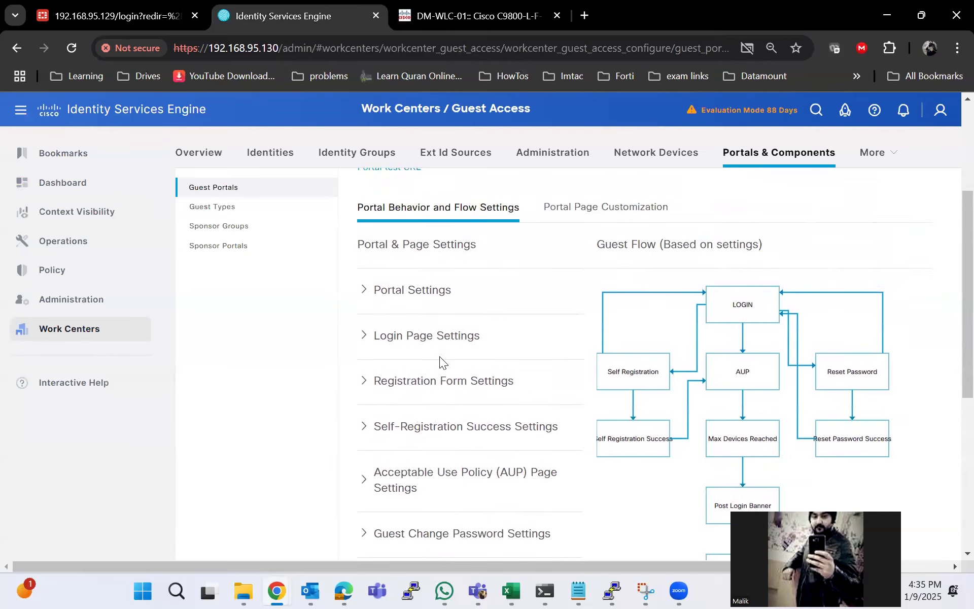
scroll(441, 360, "down", 10)
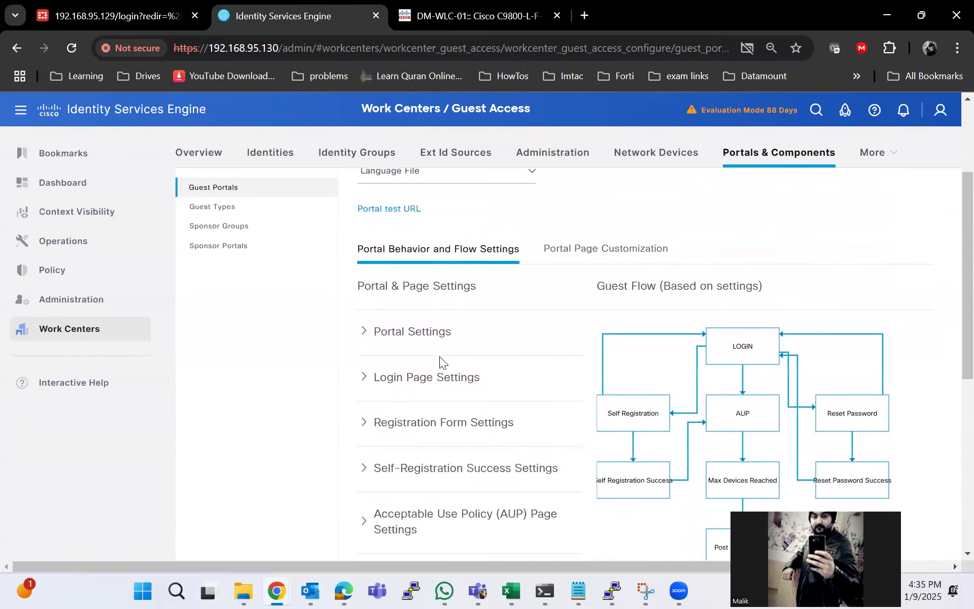
scroll(439, 361, "up", 7)
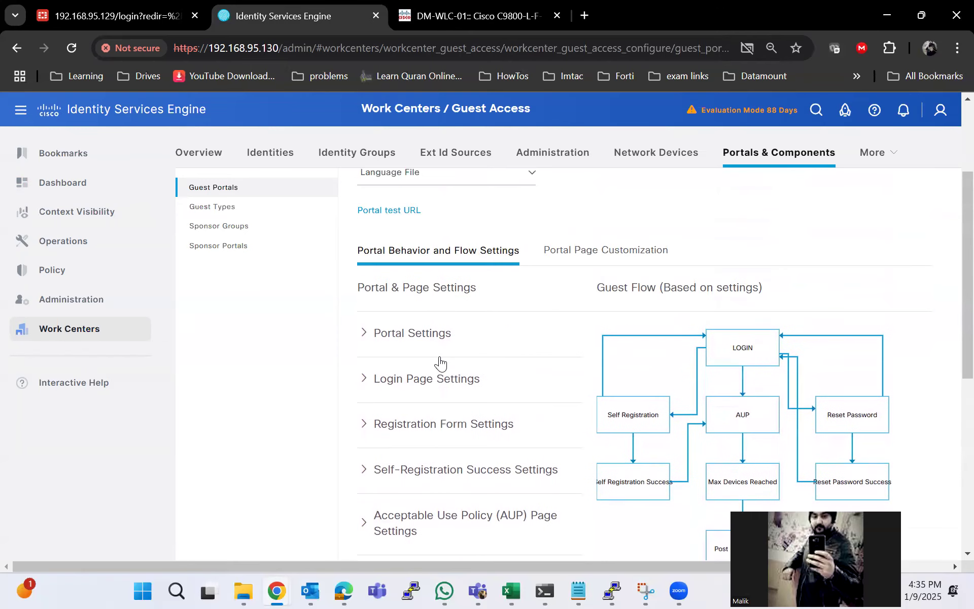
scroll(440, 363, "up", 3)
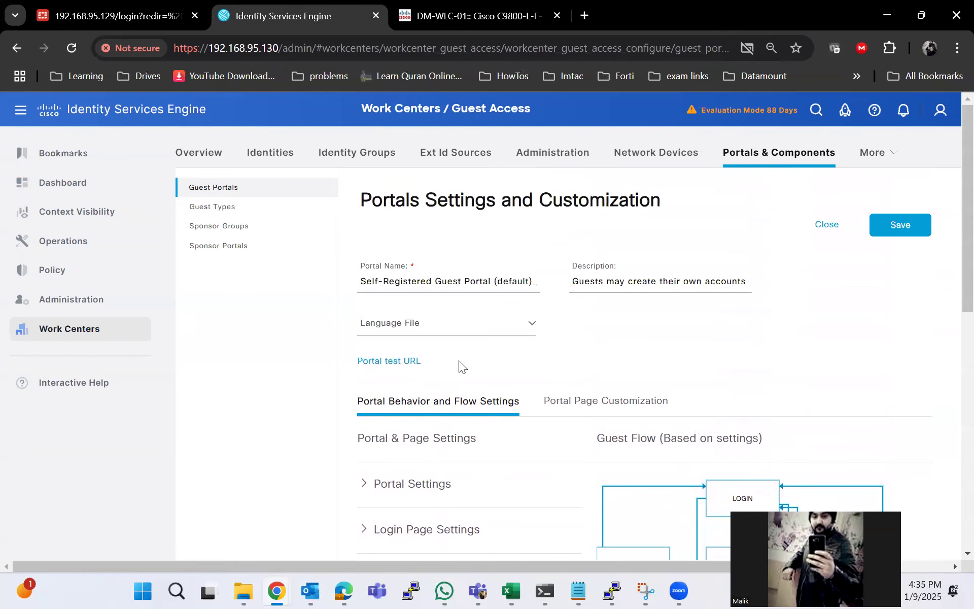
Open the portal's test page, view its guest registration form and sign-on page, and close the test page.
left_click(409, 363)
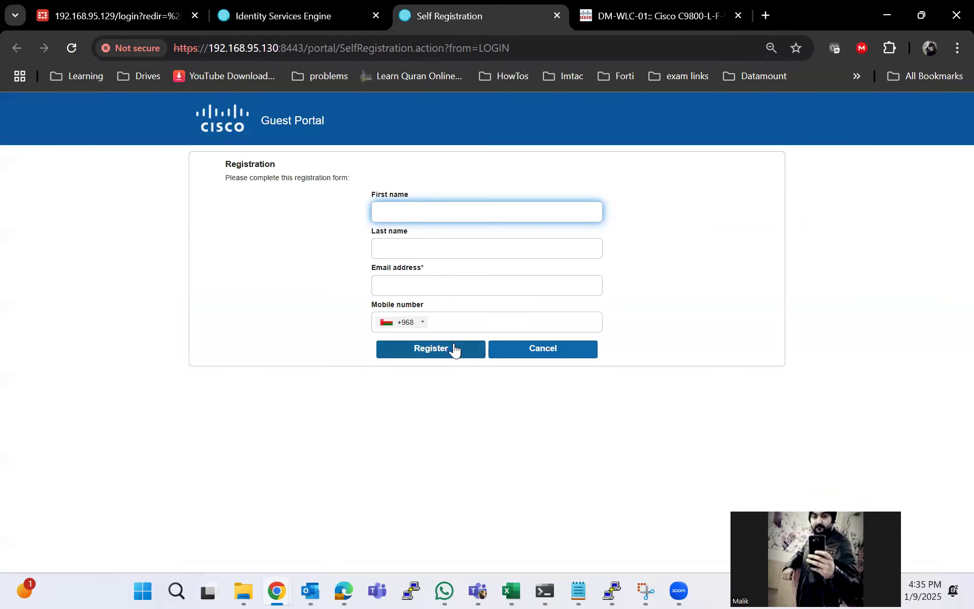
left_click(521, 349)
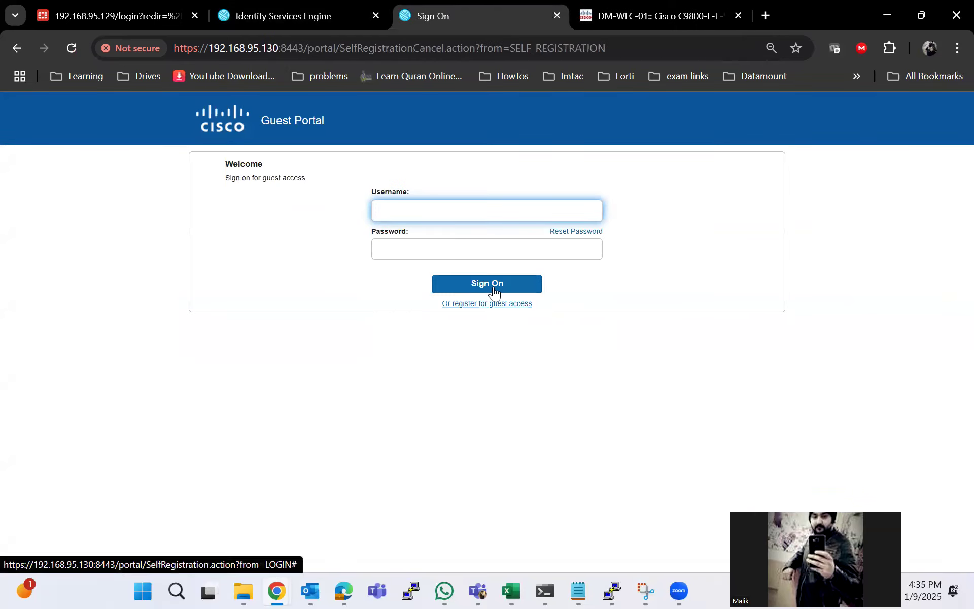
left_click(556, 20)
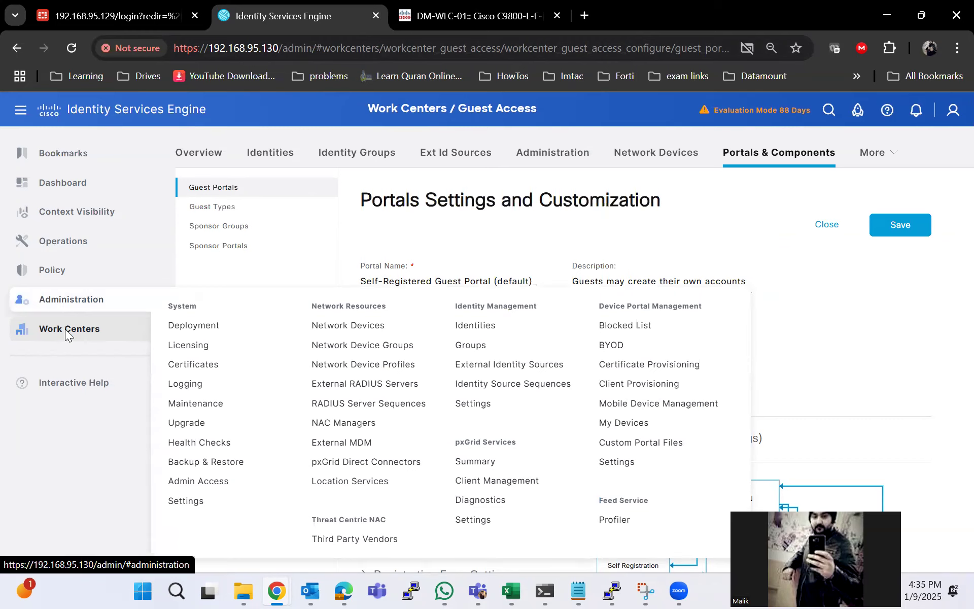
Open the Guest_Portal authorization profile from the Guest Access policy element results.
mouse_move(68, 330)
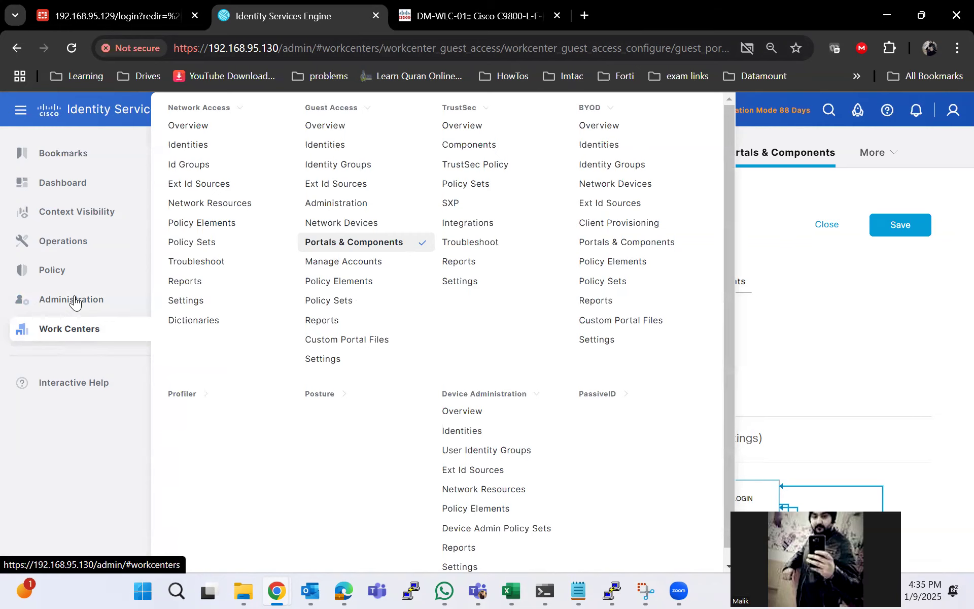
mouse_move(75, 306)
left_click(336, 285)
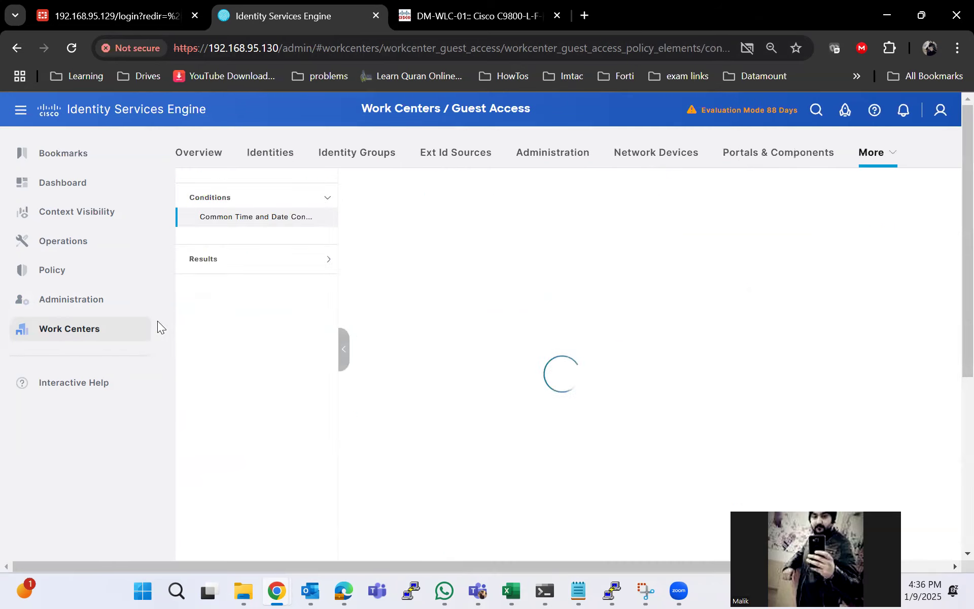
left_click(254, 260)
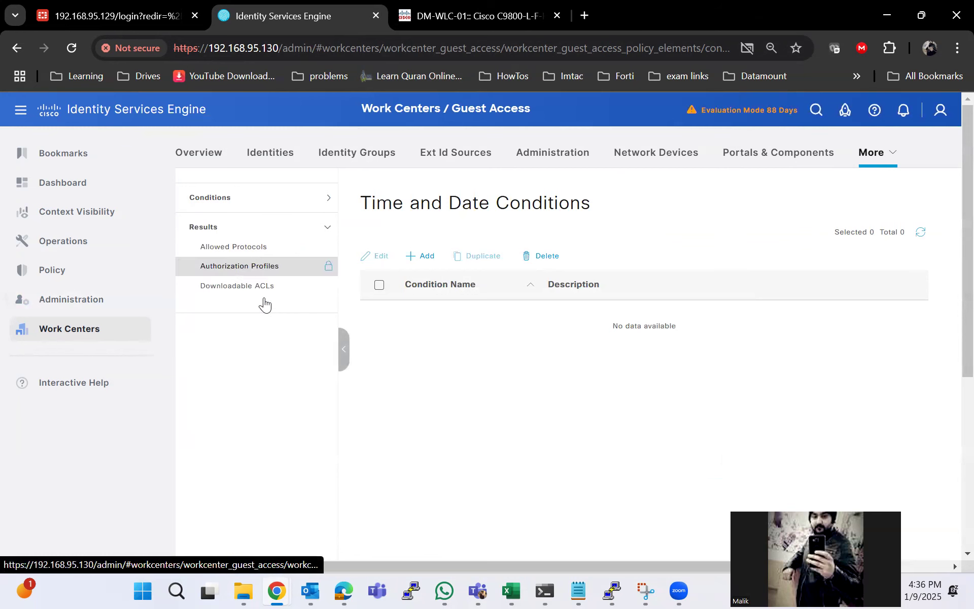
left_click(252, 268)
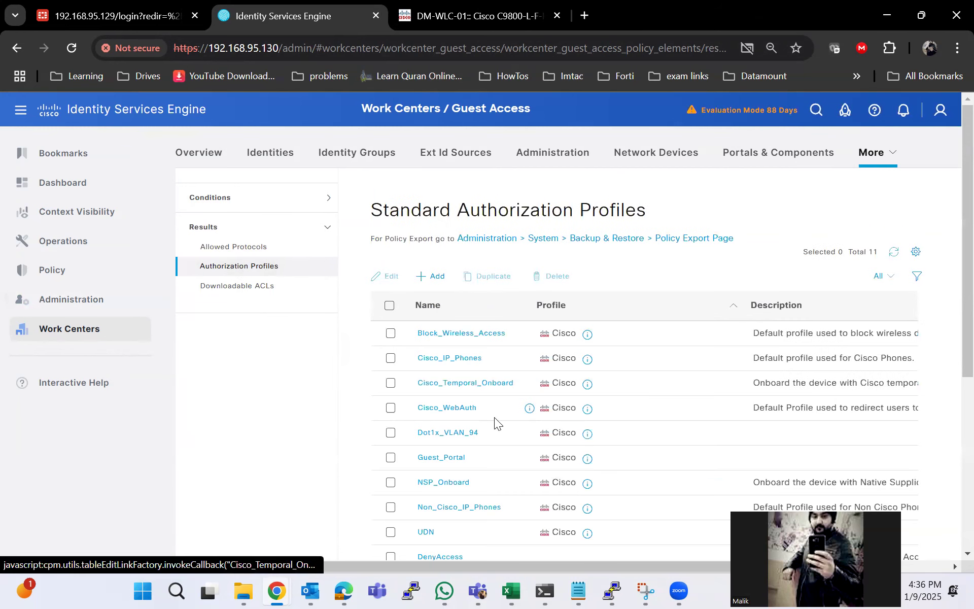
scroll(494, 417, "down", 3)
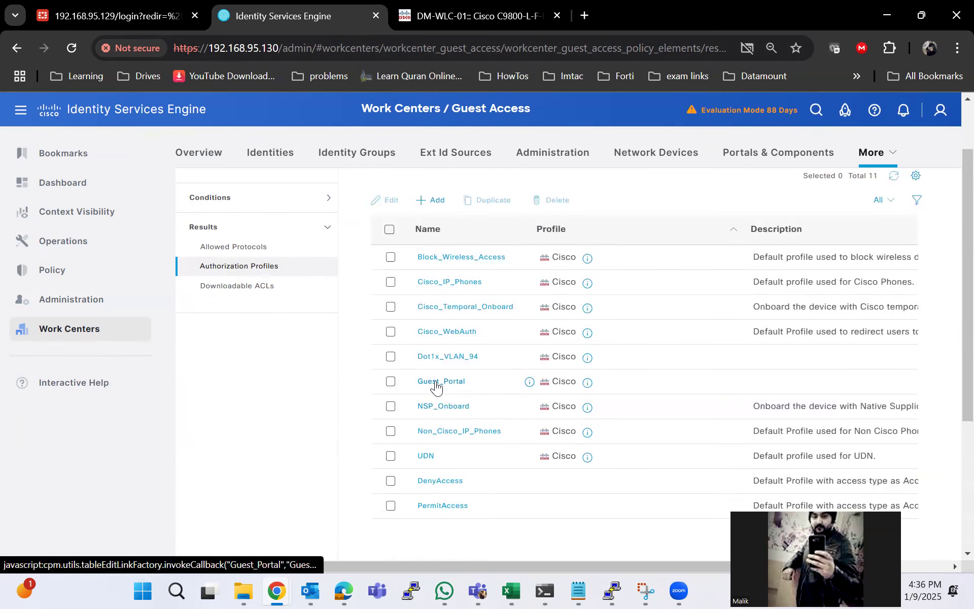
left_click(450, 382)
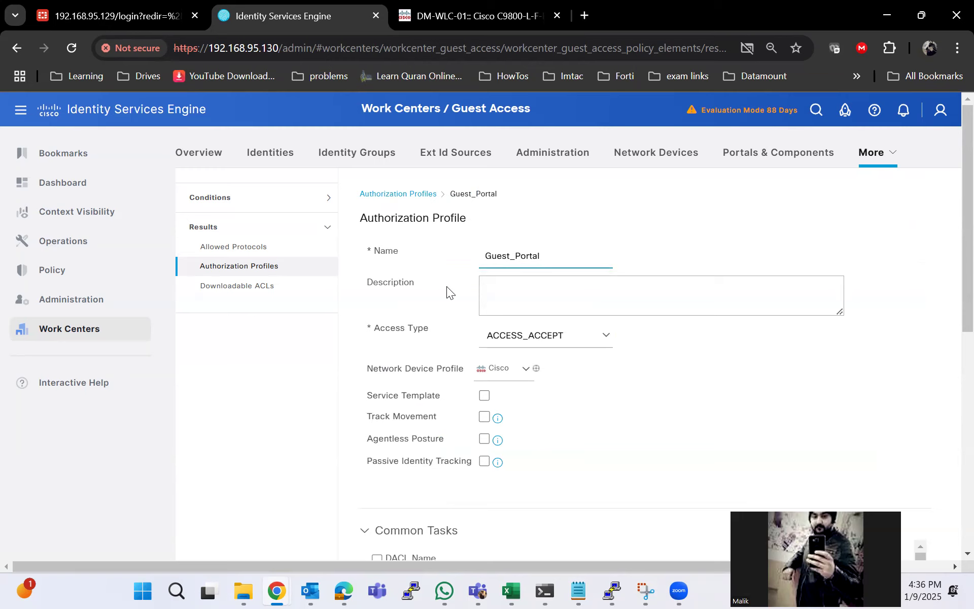
Examine the Web Redirection common task of Guest_Portal and its available redirection types, leaving Centralized Web Auth selected.
scroll(446, 286, "down", 4)
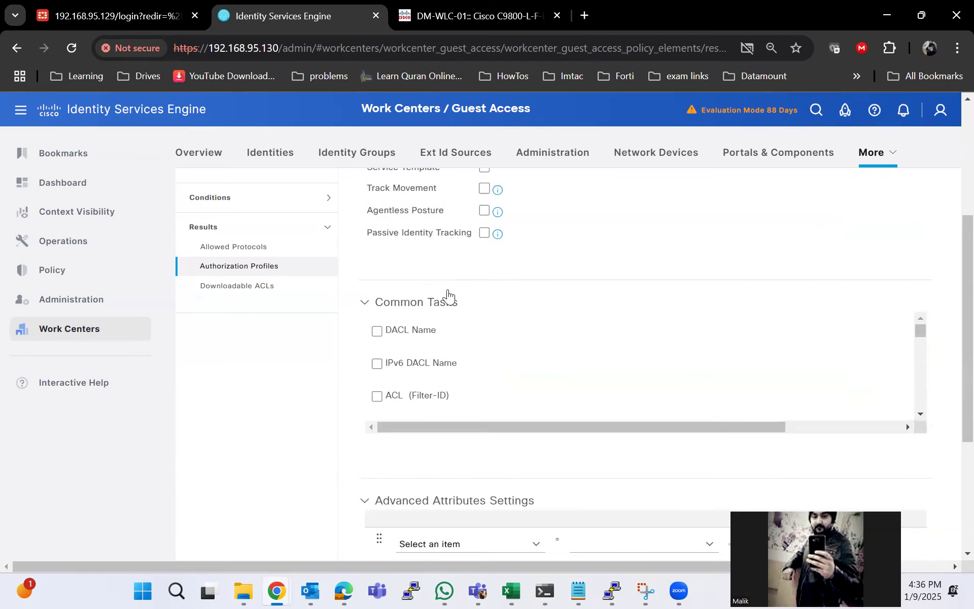
scroll(498, 338, "down", 5)
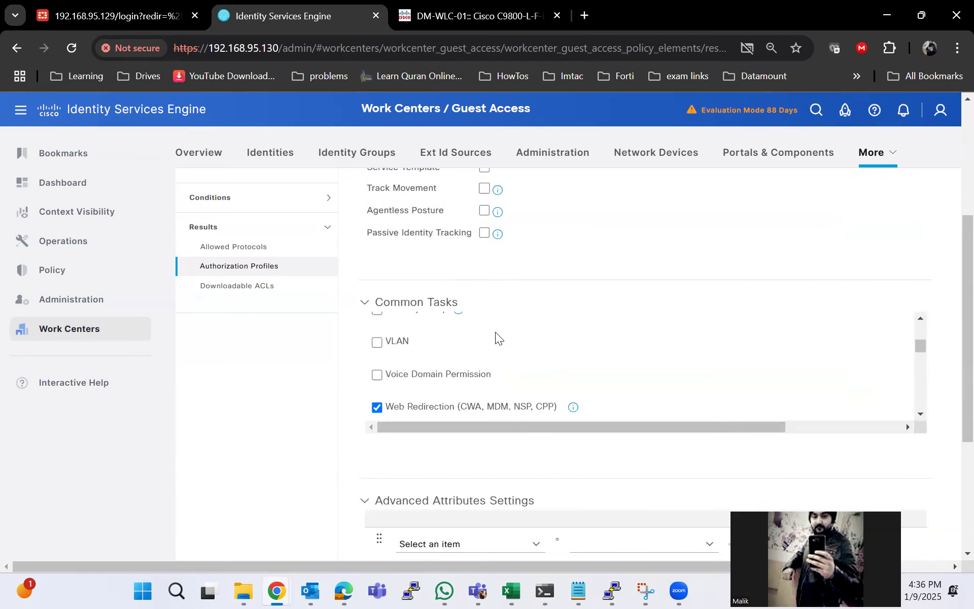
scroll(499, 337, "down", 3)
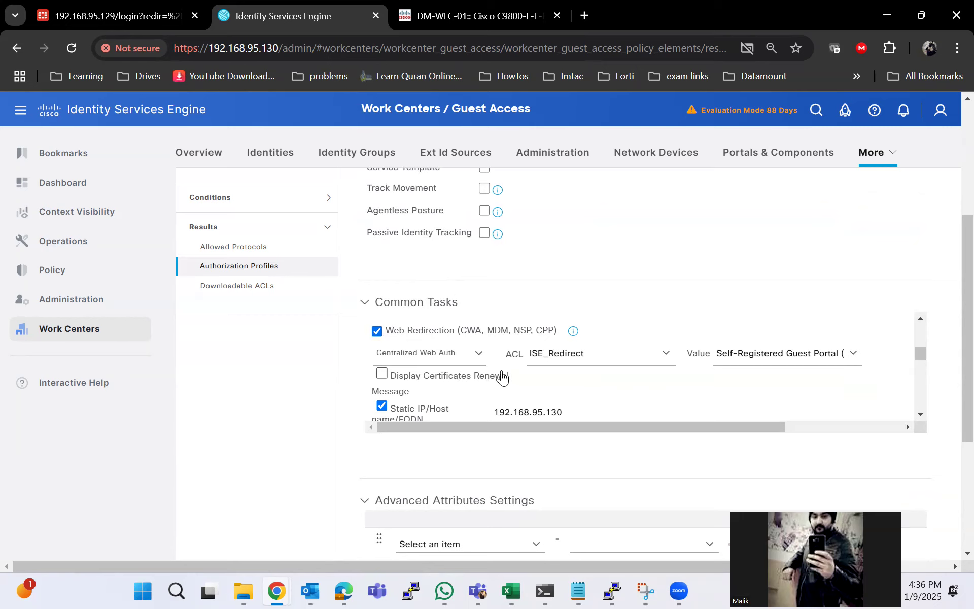
left_click(479, 355)
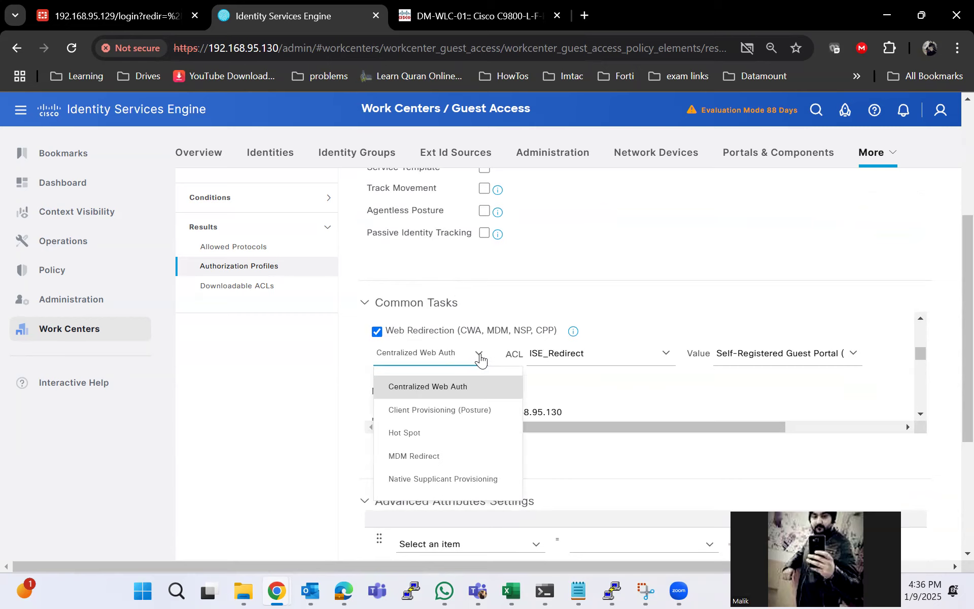
left_click(480, 357)
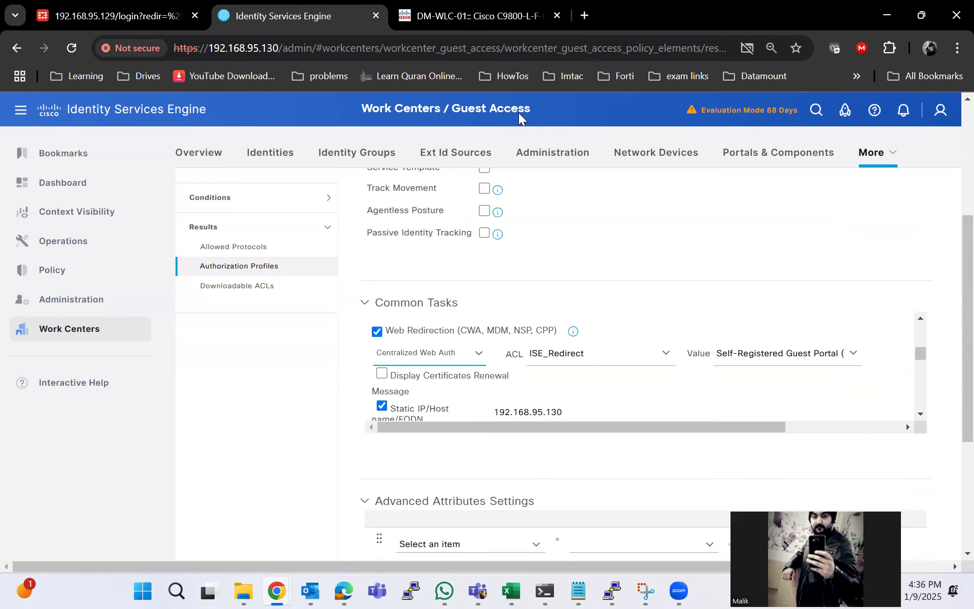
Compare the access list name on the wireless controller with the ISE_Redirect ACL entered in the authorization profile.
left_click(454, 25)
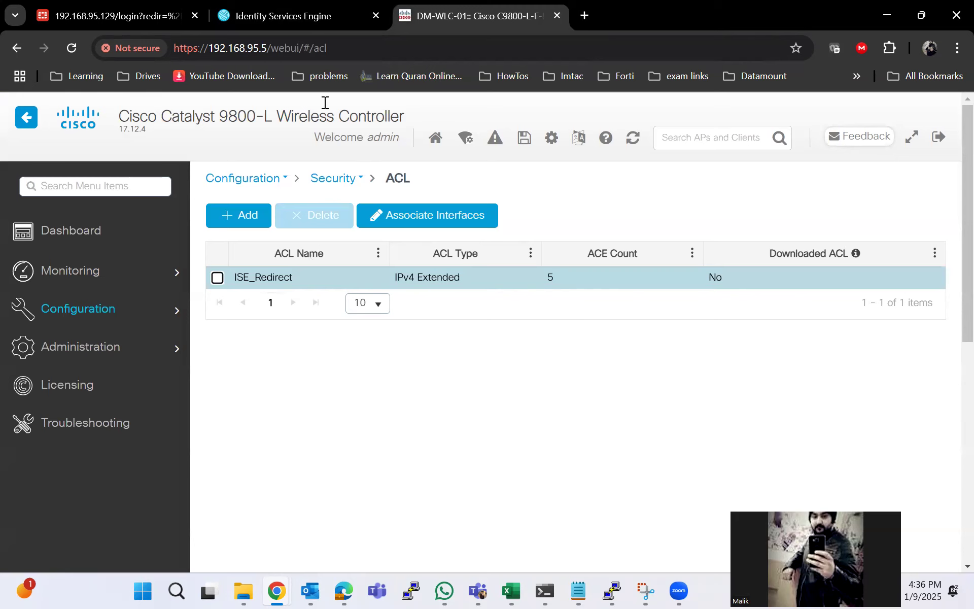
left_click(315, 15)
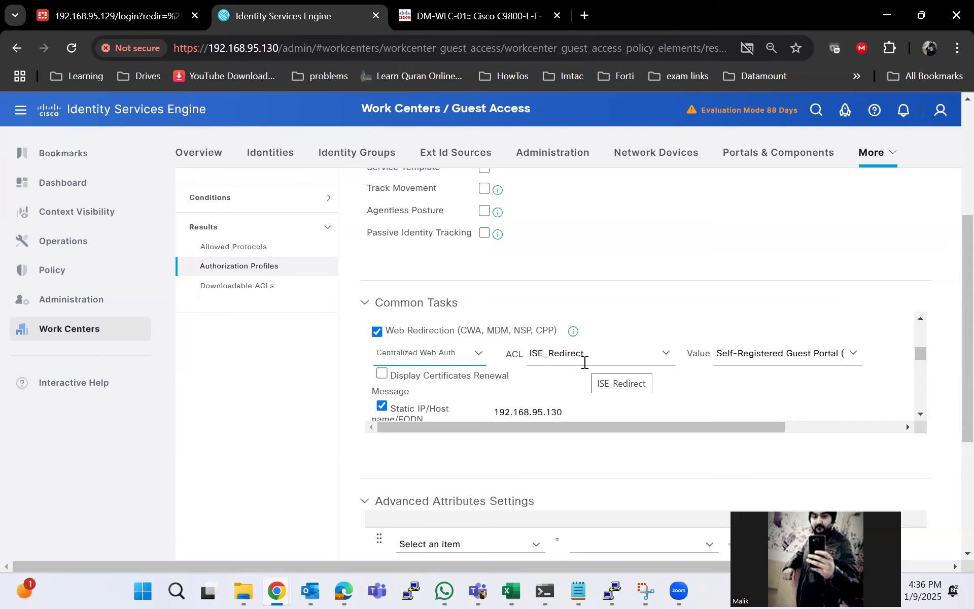
left_click_drag(583, 355, 535, 355)
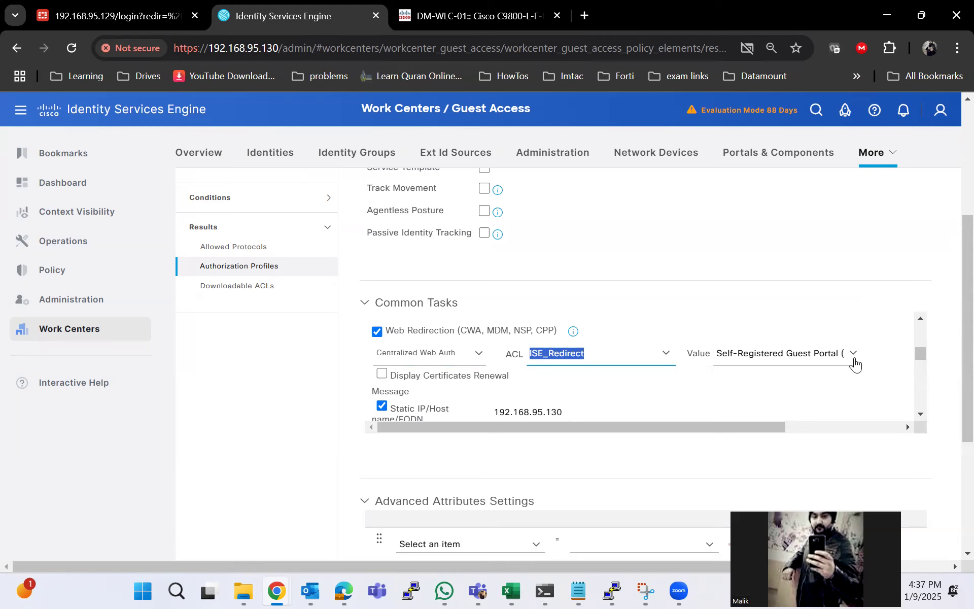
Choose Self-Registered Guest Portal (default)_copy1 as the web redirection value and check the profile's static IP/host name setting.
left_click(854, 359)
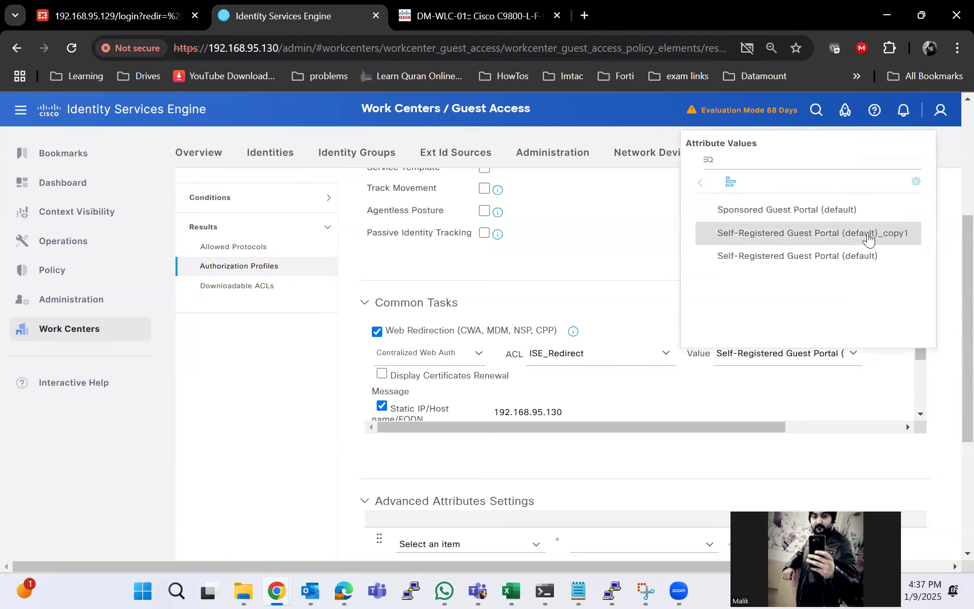
left_click(868, 238)
scroll(577, 342, "down", 3)
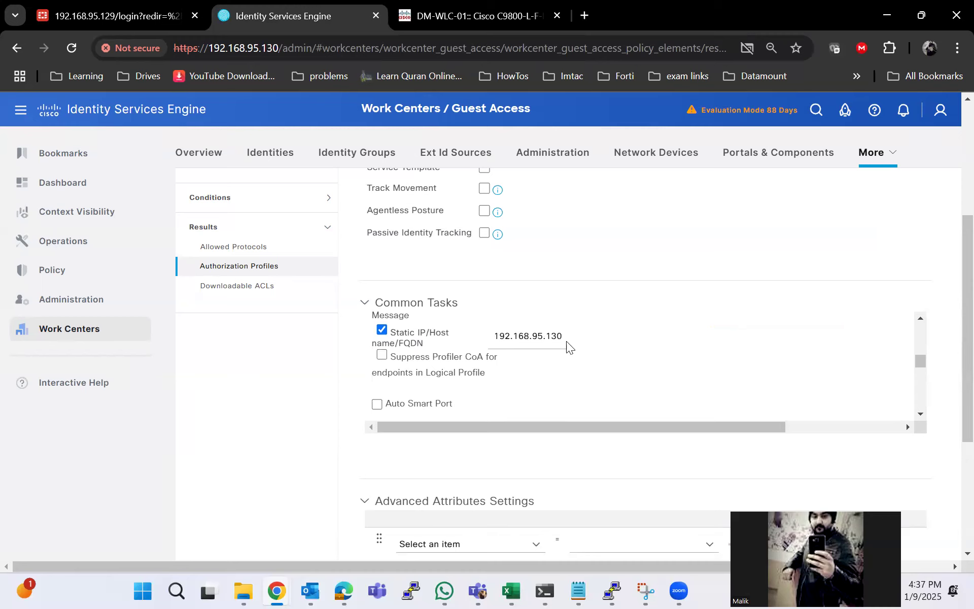
double_click(496, 335)
left_click(496, 334)
double_click(493, 337)
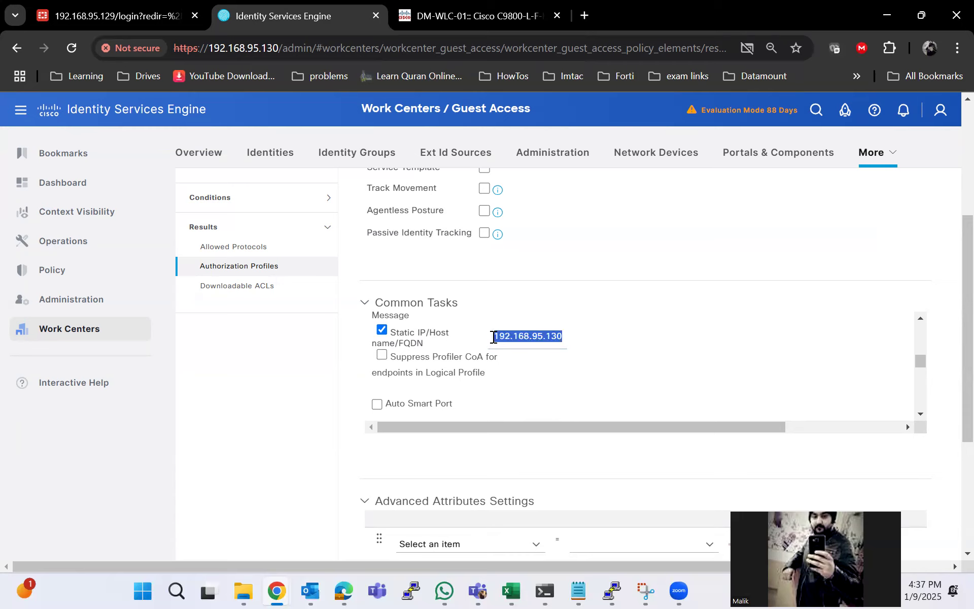
left_click(493, 337)
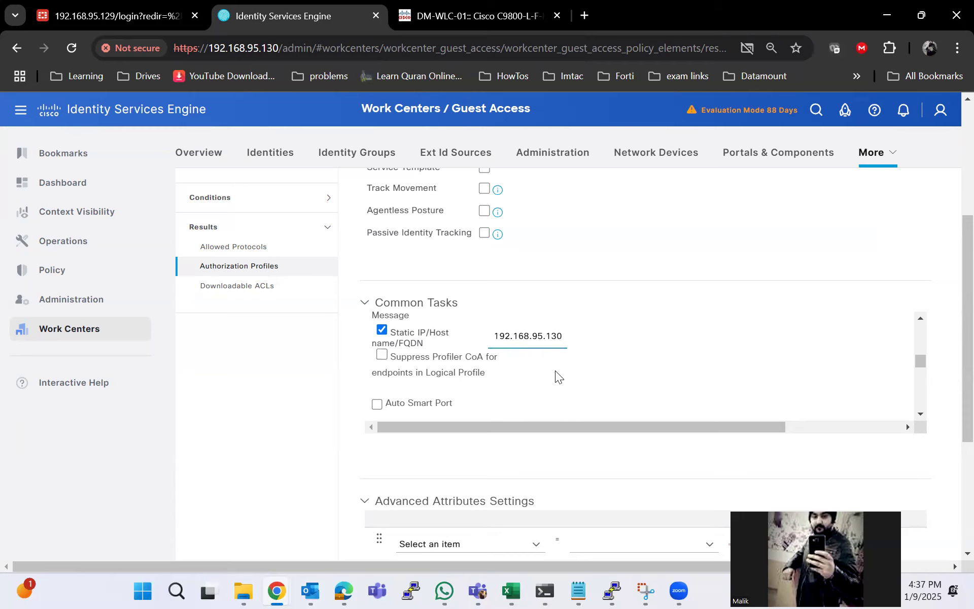
scroll(793, 430, "down", 3)
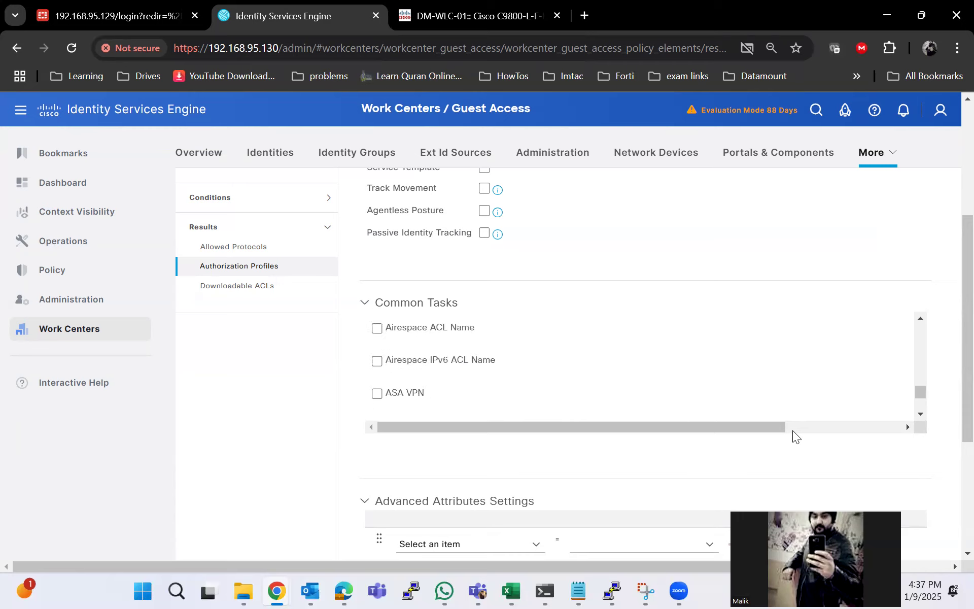
Open the Default policy set from the Guest Access policy sets, discarding the unsaved authorization profile changes.
mouse_move(77, 332)
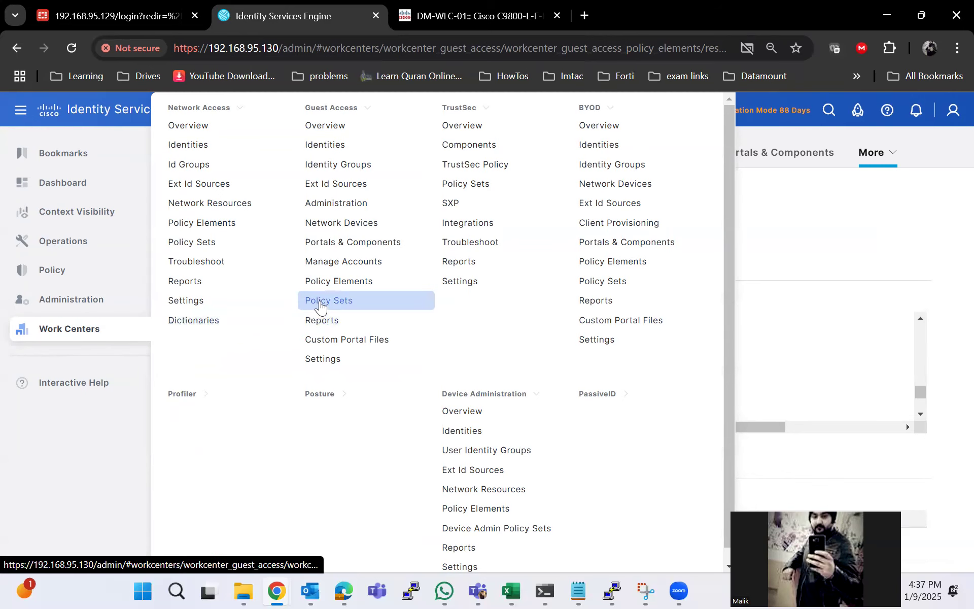
left_click(319, 302)
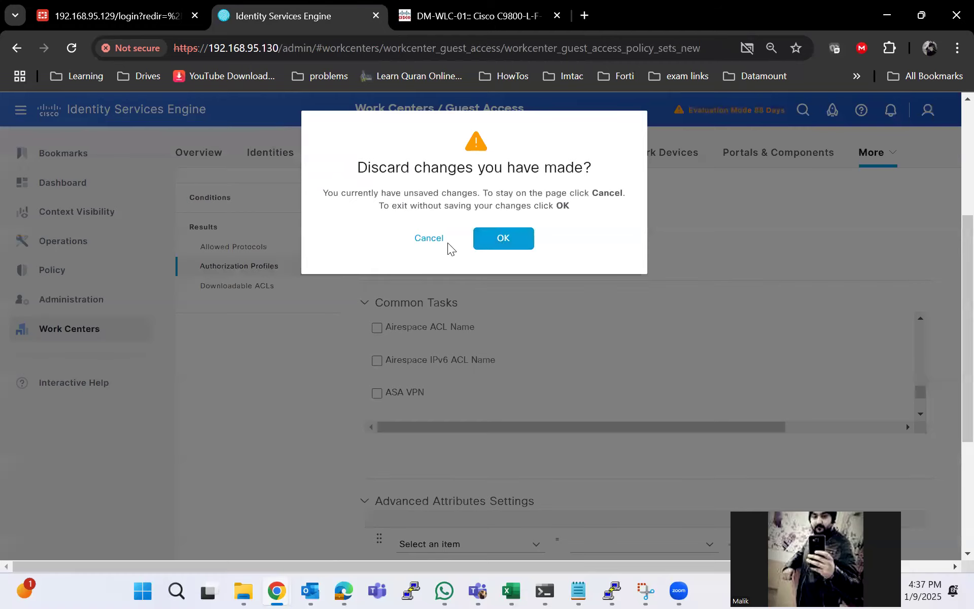
left_click(505, 242)
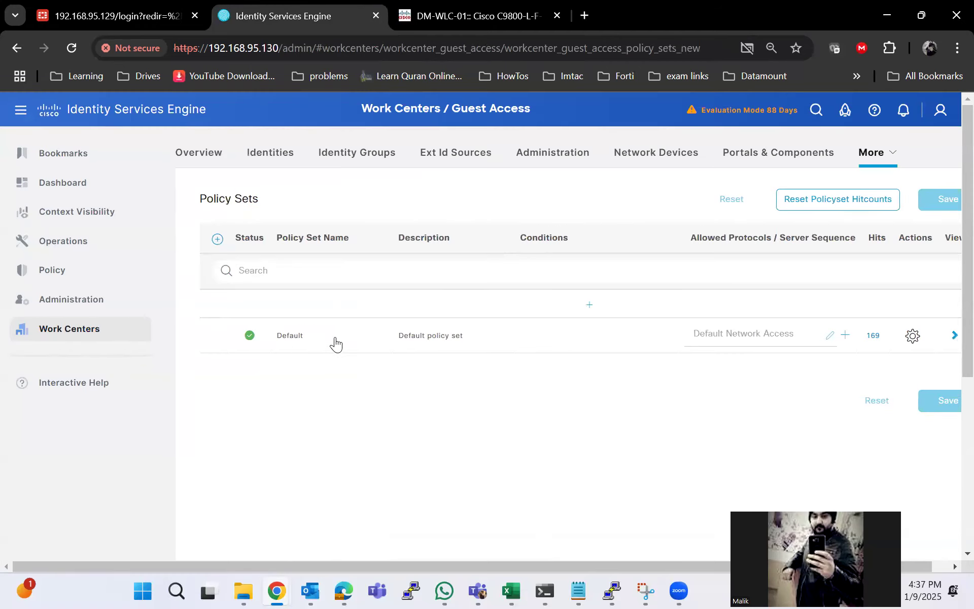
left_click(954, 334)
Examine the authentication policy of the Default set, including the MAB rule's failure and user-not-found options.
left_click(214, 353)
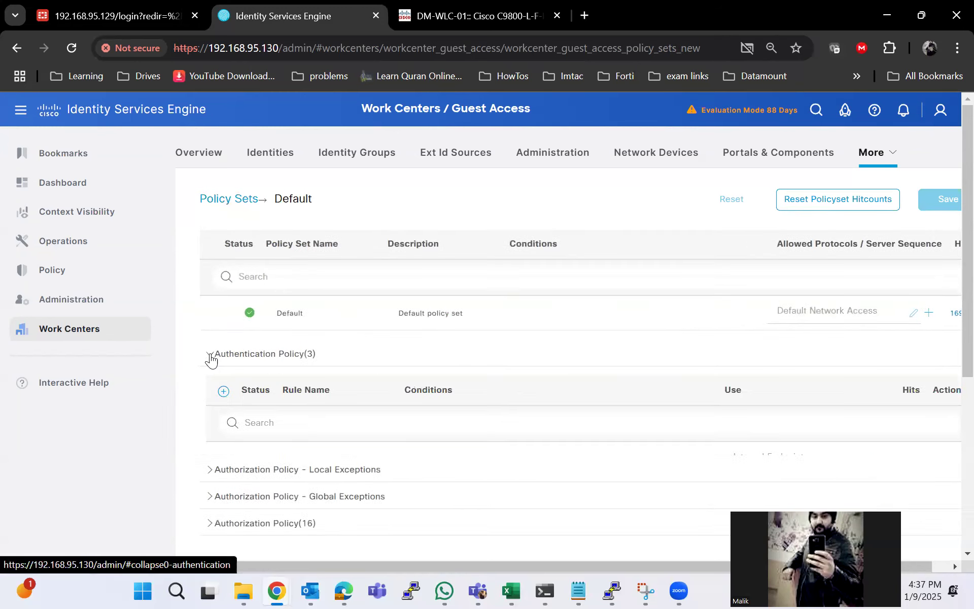
scroll(231, 412, "down", 3)
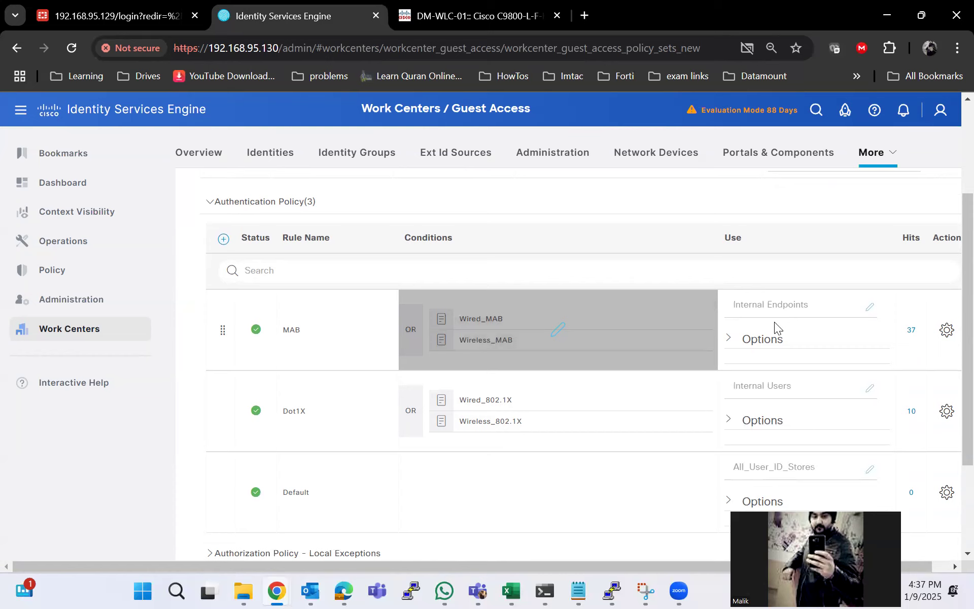
left_click(729, 340)
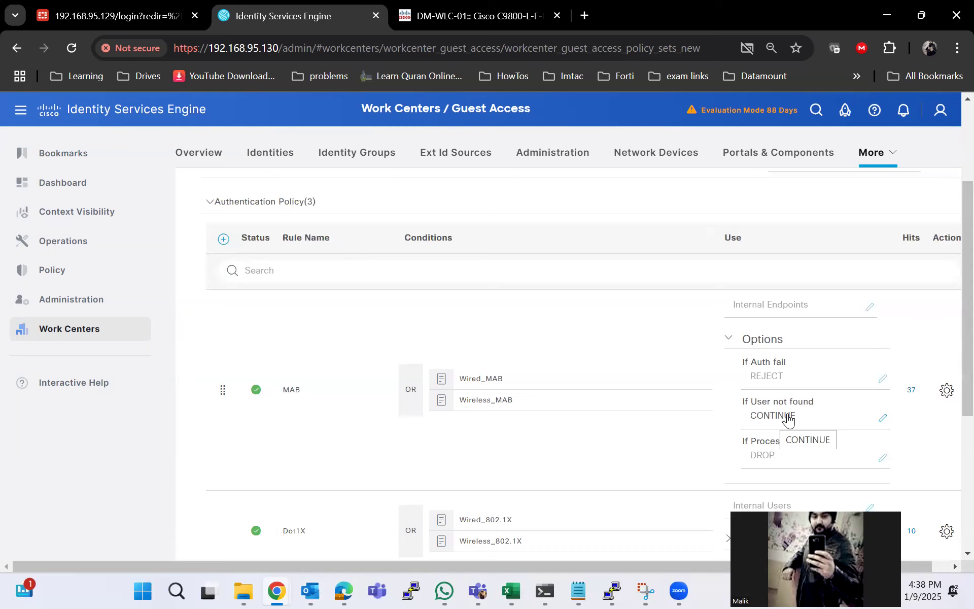
scroll(693, 429, "down", 5)
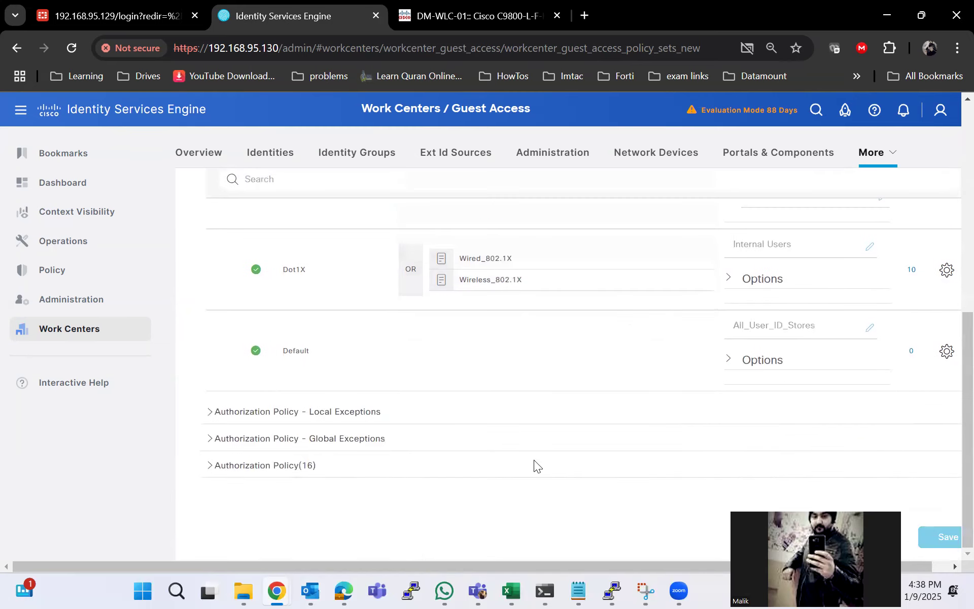
Expand the authorization policy and examine the Guest_Portal rule's conditions in the Conditions Studio, including the Airespace-Wlan-Id attribute.
left_click(216, 460)
scroll(216, 458, "down", 5)
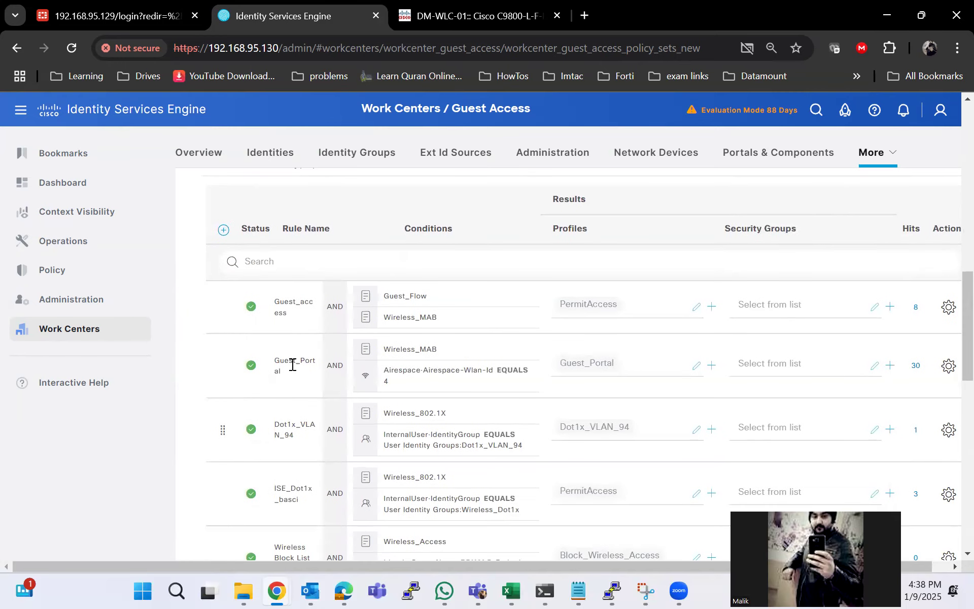
left_click_drag(284, 372, 271, 364)
left_click(432, 366)
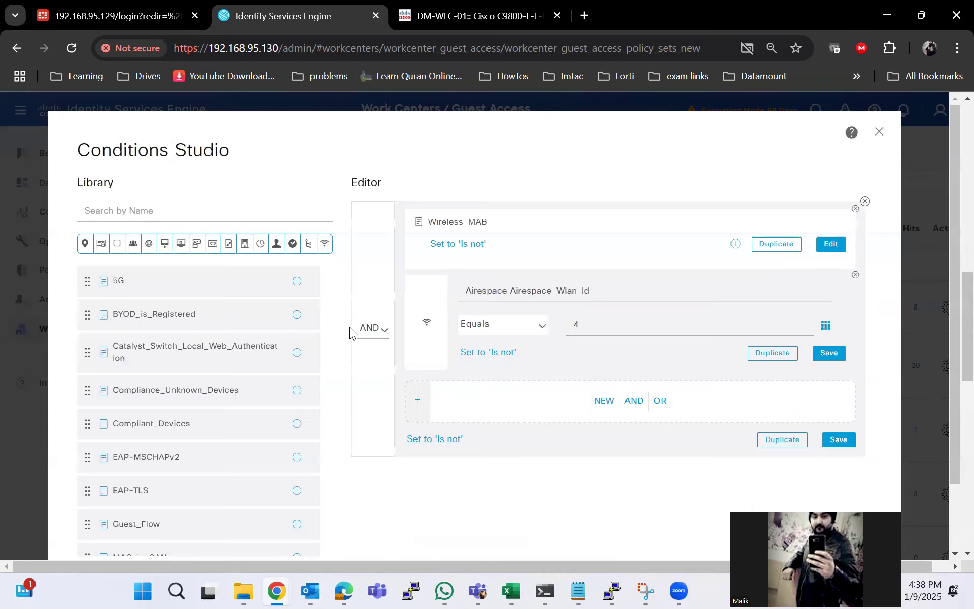
mouse_move(490, 221)
left_mouse_down()
mouse_move(429, 222)
mouse_move(472, 228)
left_mouse_up()
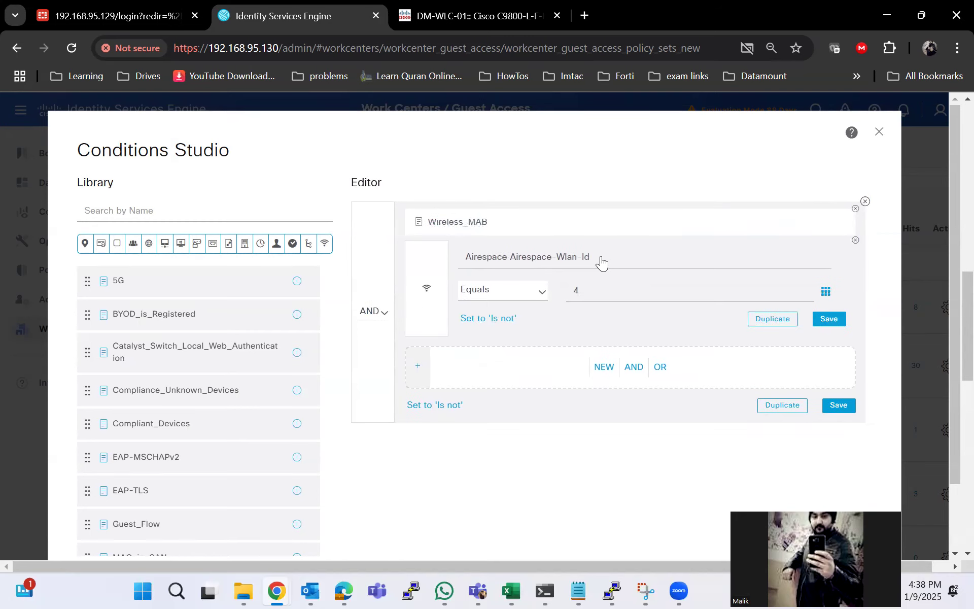
left_click(605, 260)
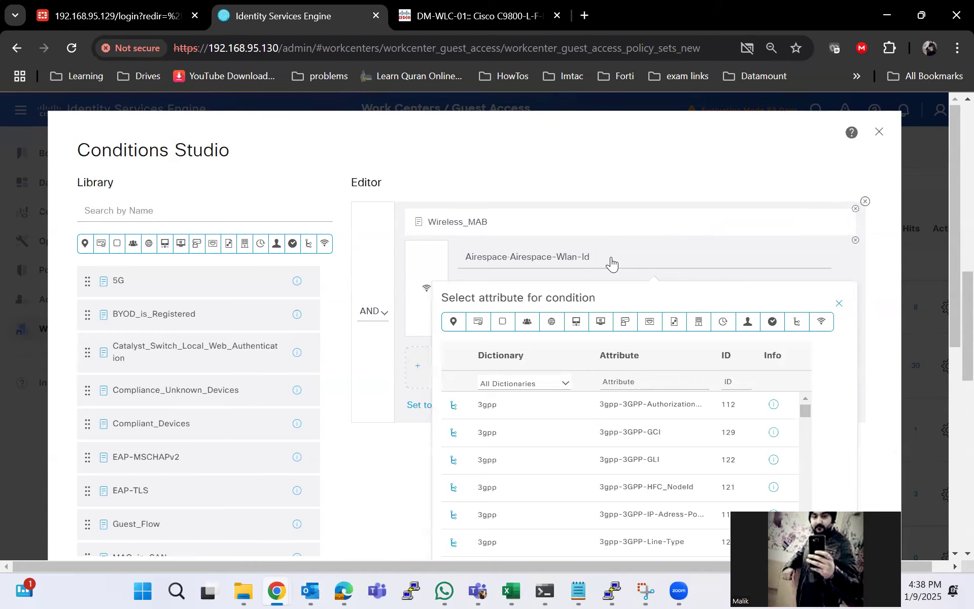
left_click(840, 304)
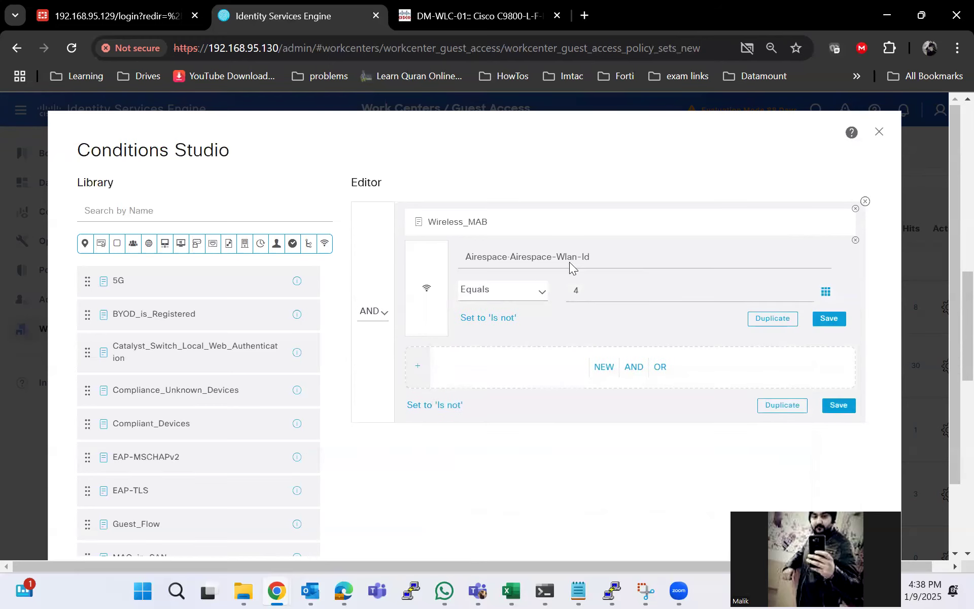
Compare the condition's Airespace-Wlan-Id value with the Guest WLAN's ID on the wireless controller, and close the Conditions Studio without saving.
left_click_drag(585, 292, 574, 294)
left_click(472, 20)
mouse_move(92, 309)
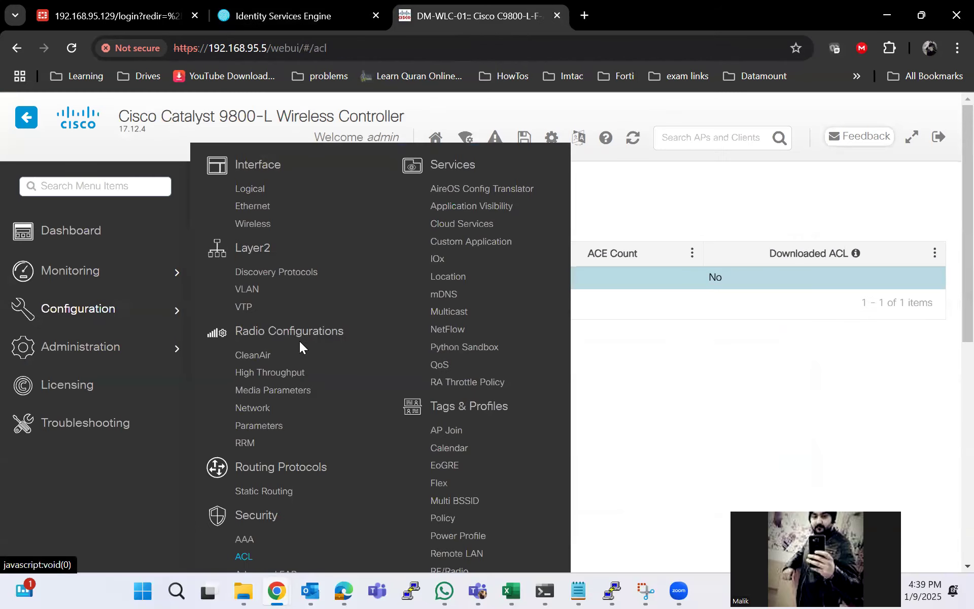
scroll(444, 451, "down", 3)
left_click(446, 455)
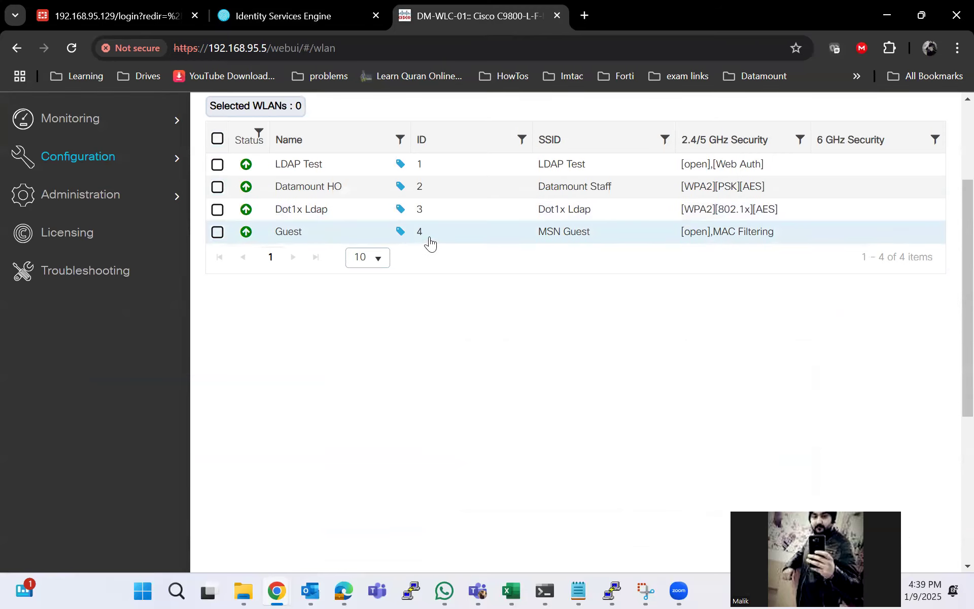
left_click(284, 16)
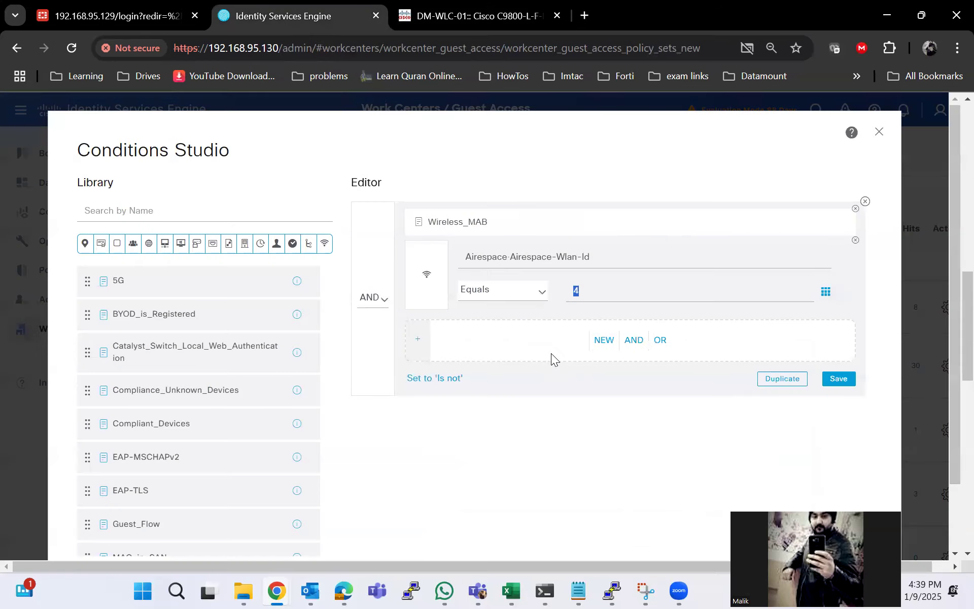
left_click(881, 133)
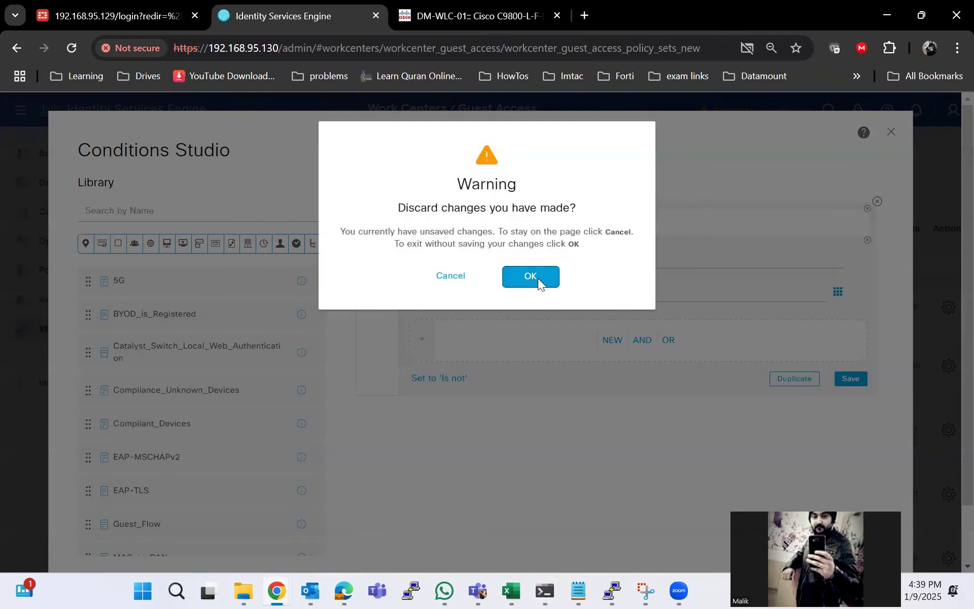
left_click(552, 278)
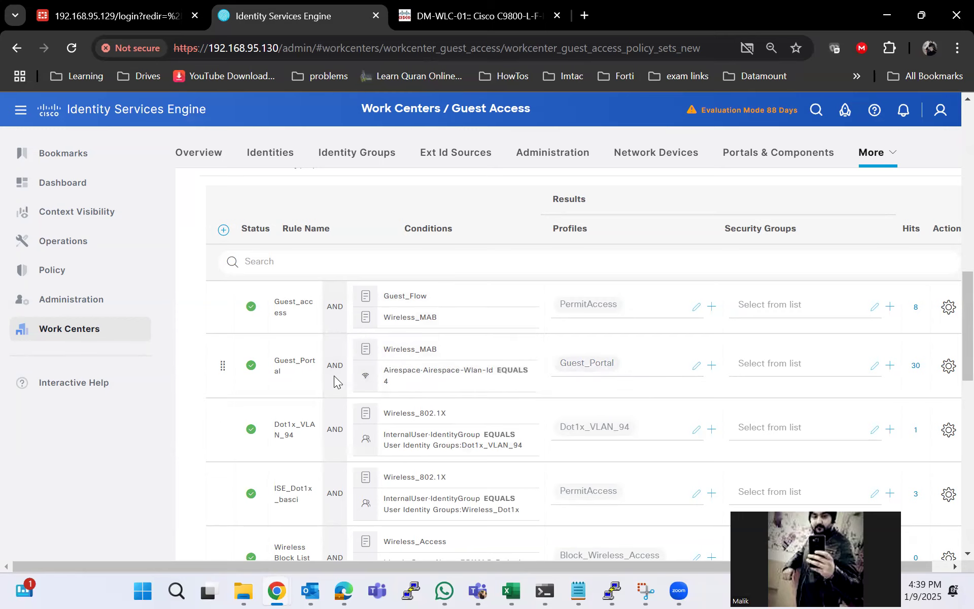
Compare the authorization rules with the guest authentication flow diagram open in Snipping Tool.
left_click(643, 591)
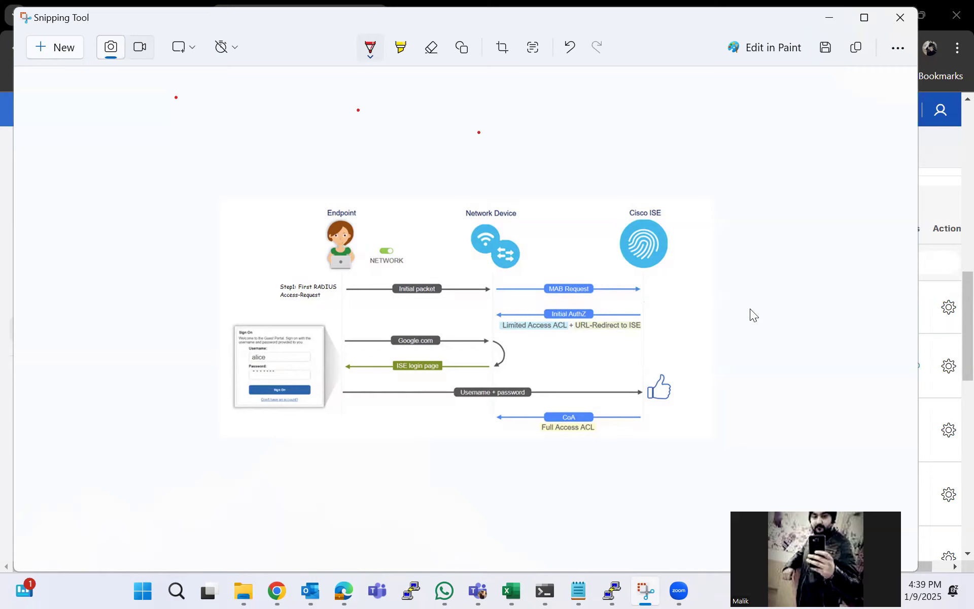
left_click(830, 19)
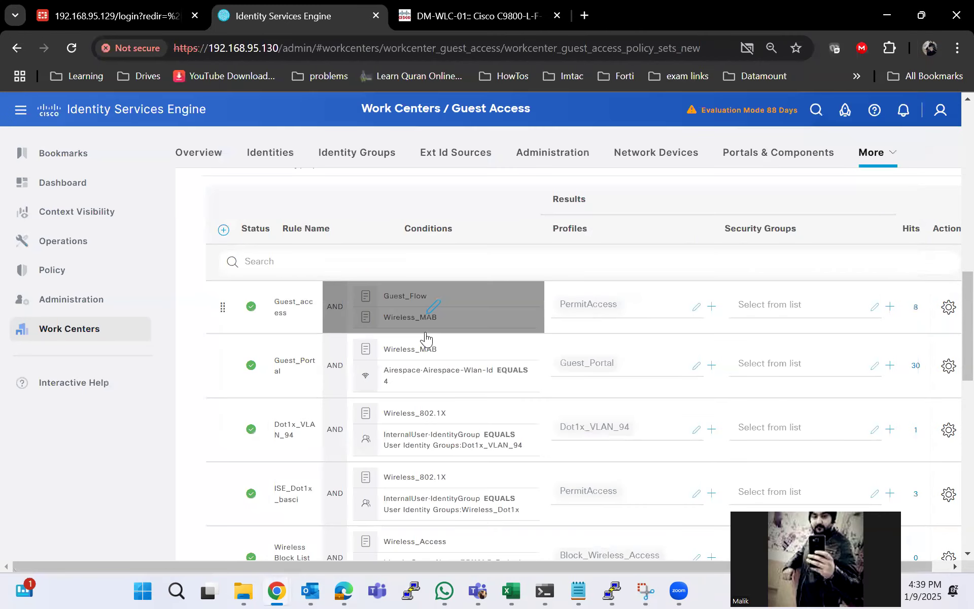
scroll(426, 338, "up", 2)
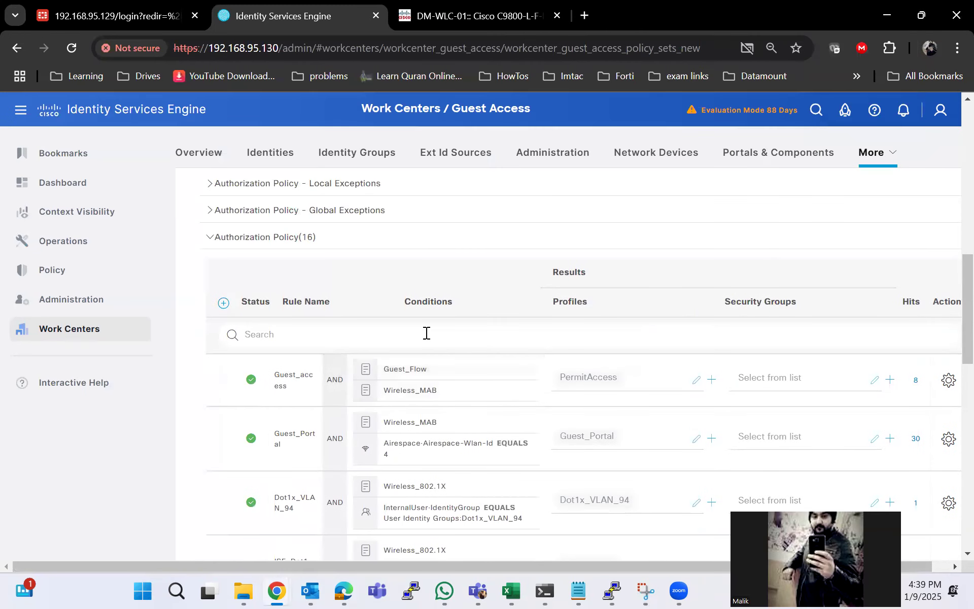
left_click(637, 590)
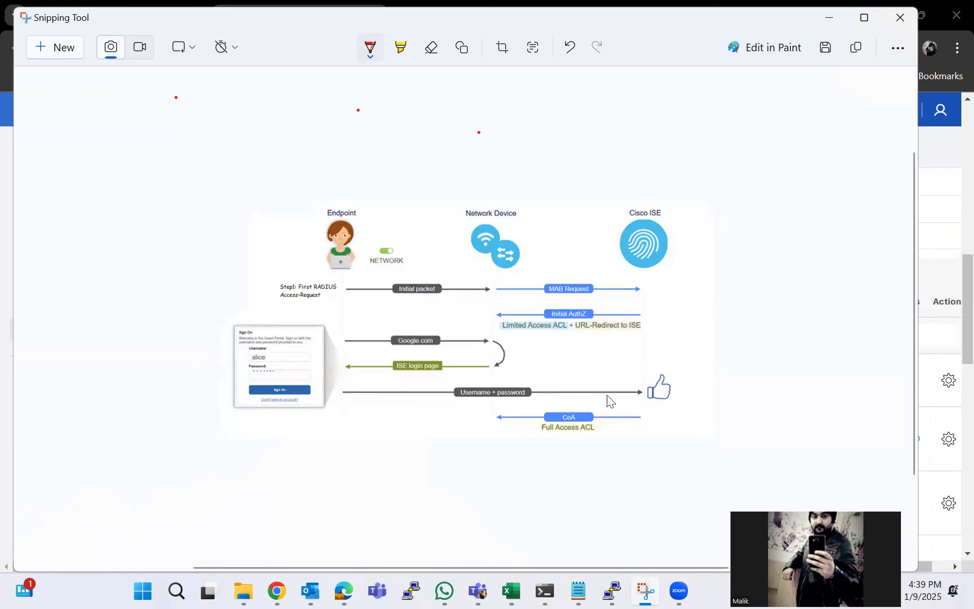
left_click(830, 17)
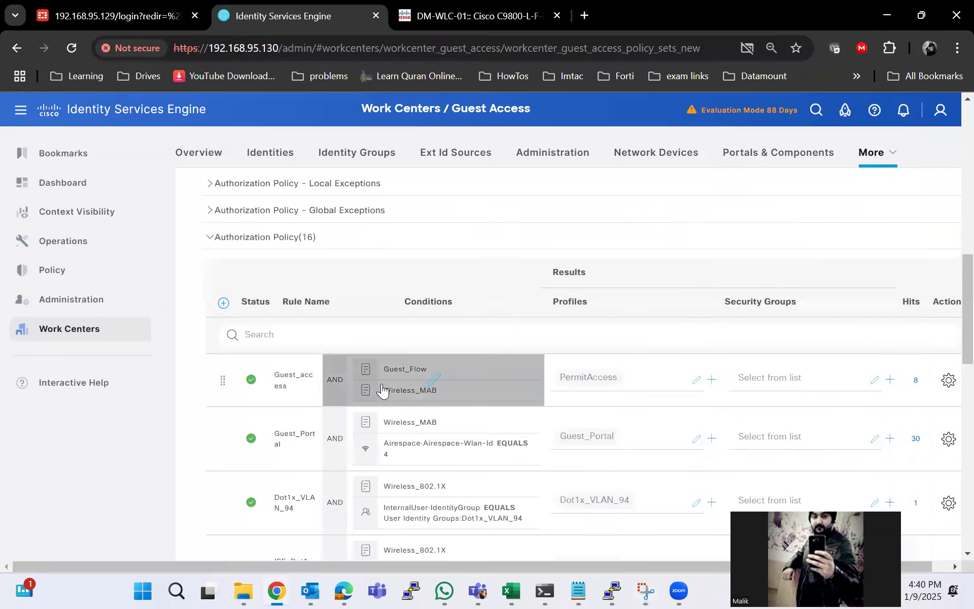
Examine the Guest_access rule's conditions and PermitAccess profile, and look through the remaining authorization rules.
scroll(340, 320, "down", 1)
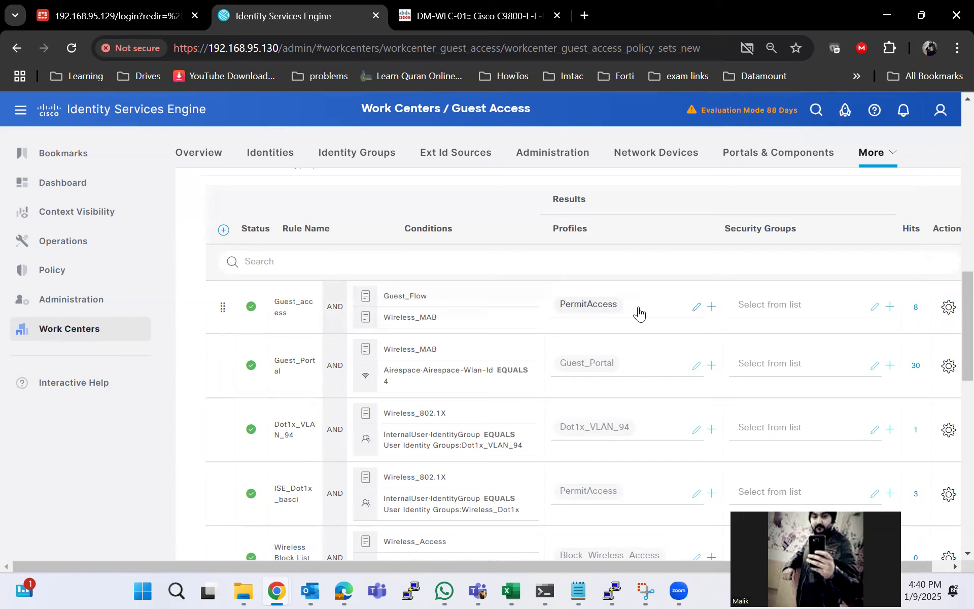
double_click(275, 306)
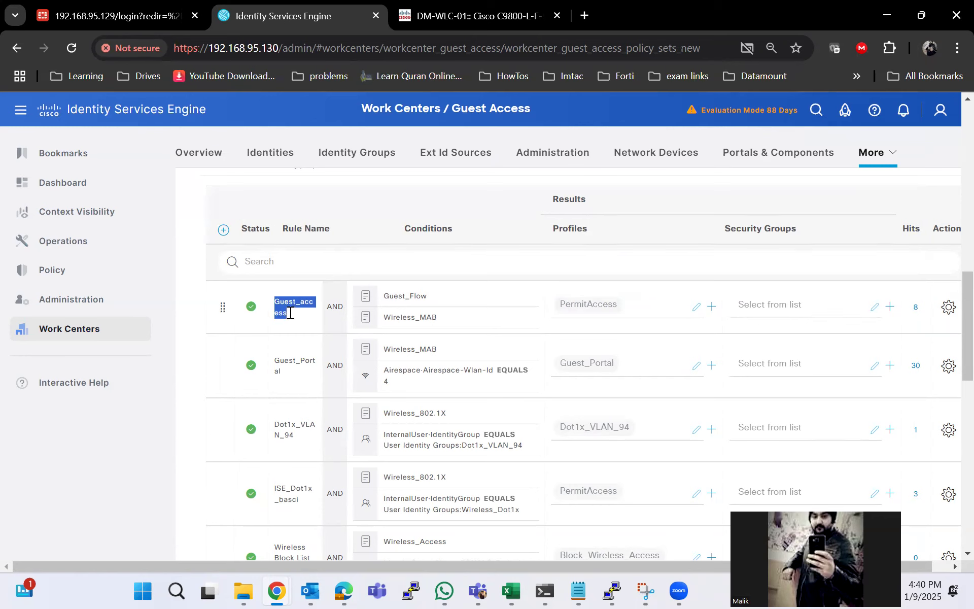
left_click(290, 313)
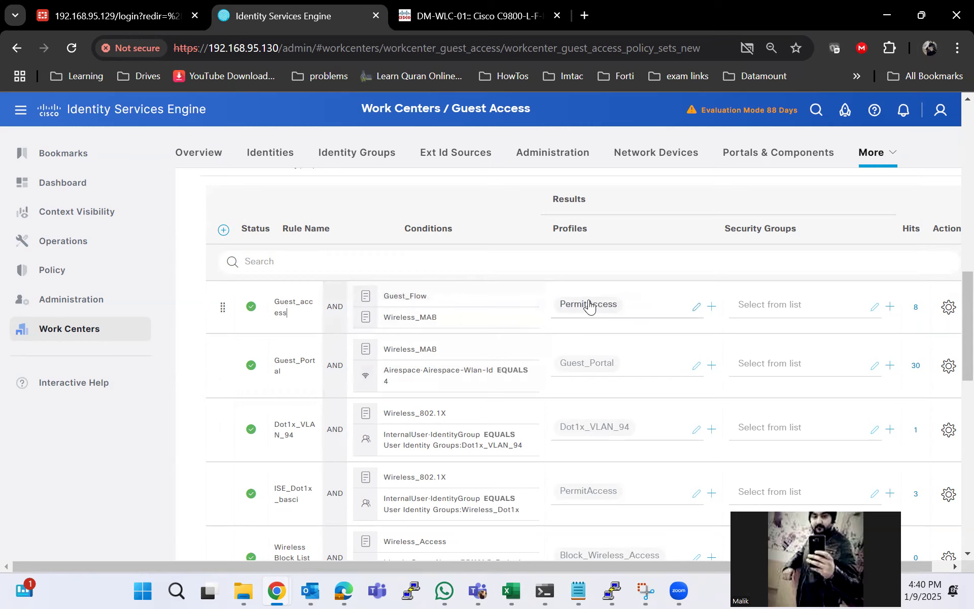
scroll(679, 391, "down", 9)
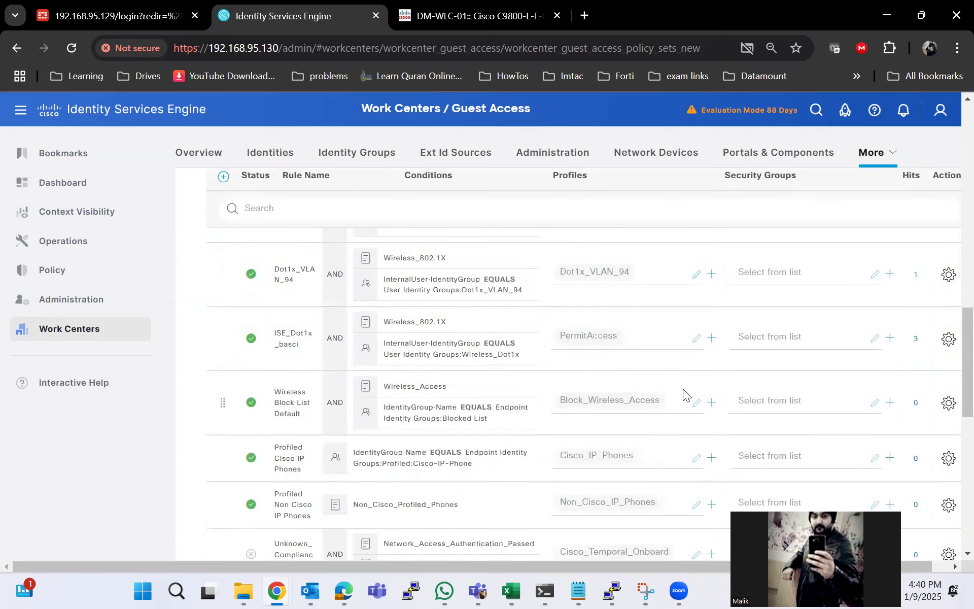
scroll(684, 391, "down", 5)
scroll(620, 411, "up", 10)
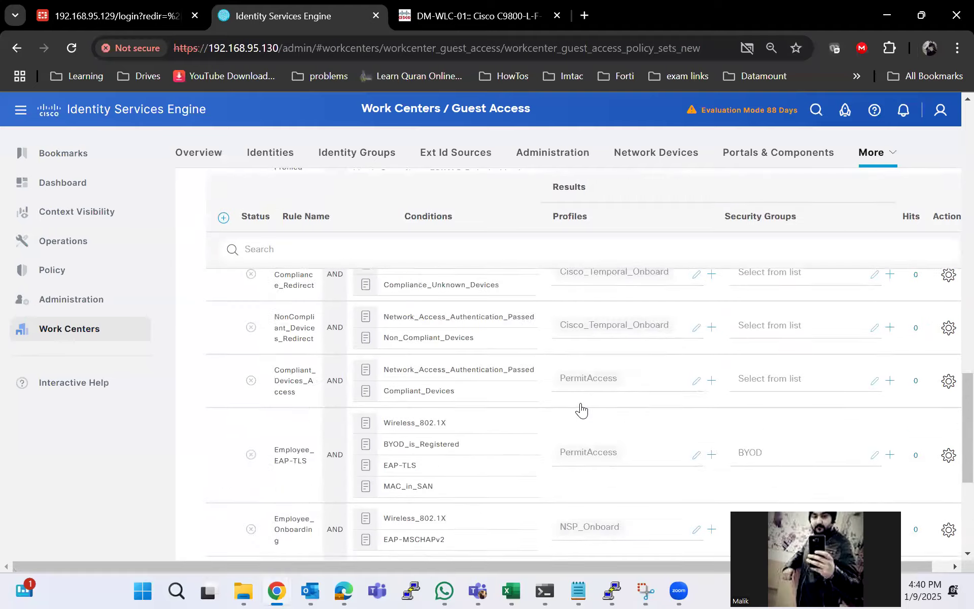
scroll(581, 410, "up", 8)
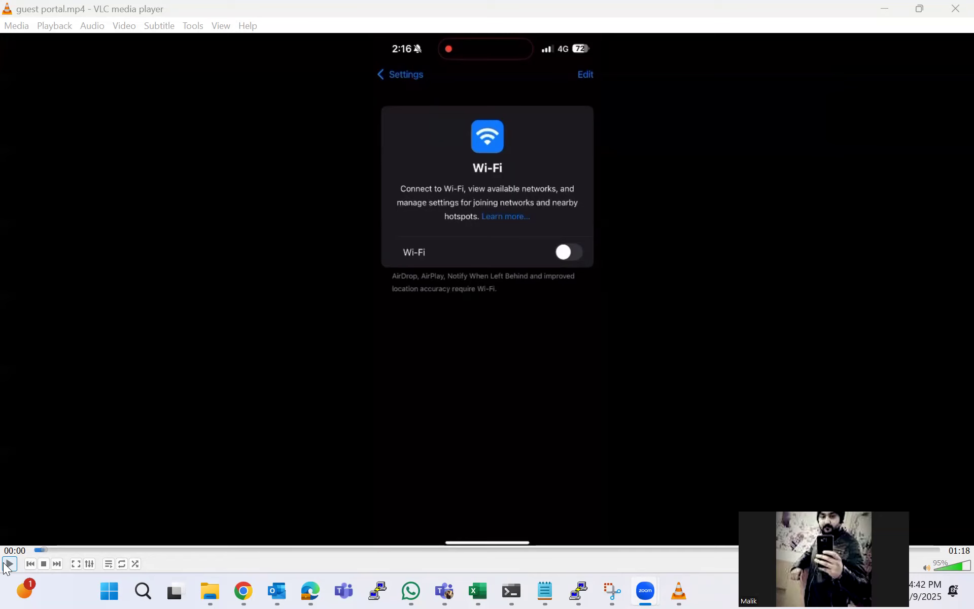
Switch to VLC media player and play the guest portal.mp4 demonstration video.
left_click(8, 564)
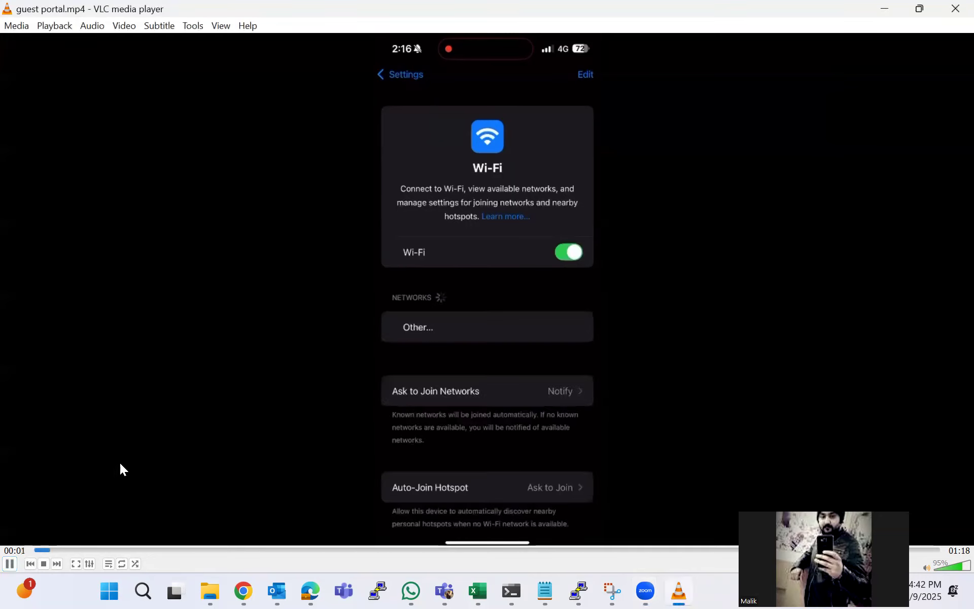